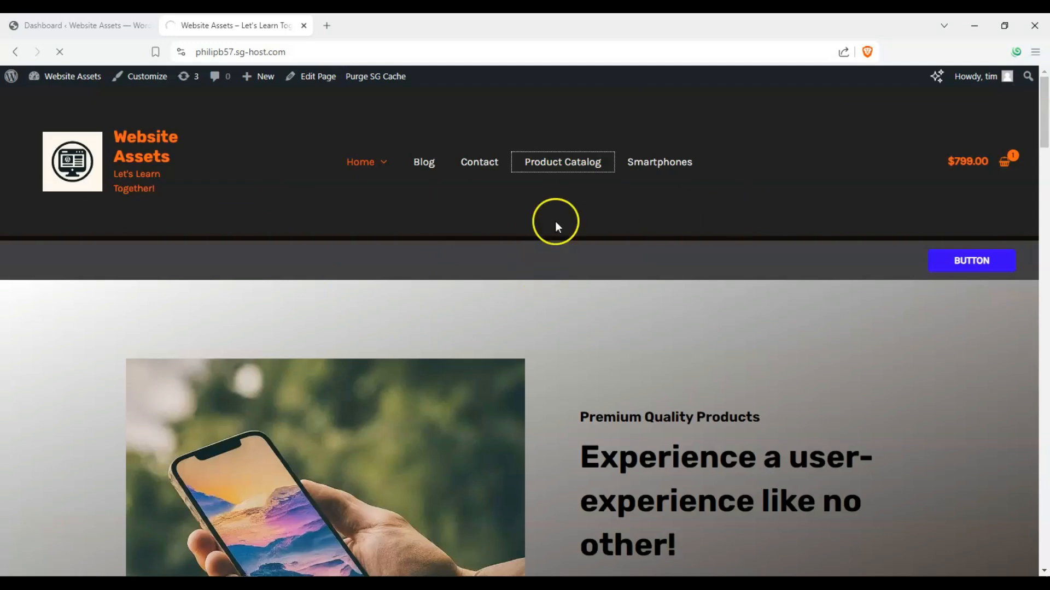
Examine the header and page layout on the live site's Product Catalog, Blog and Home pages.
click(527, 156)
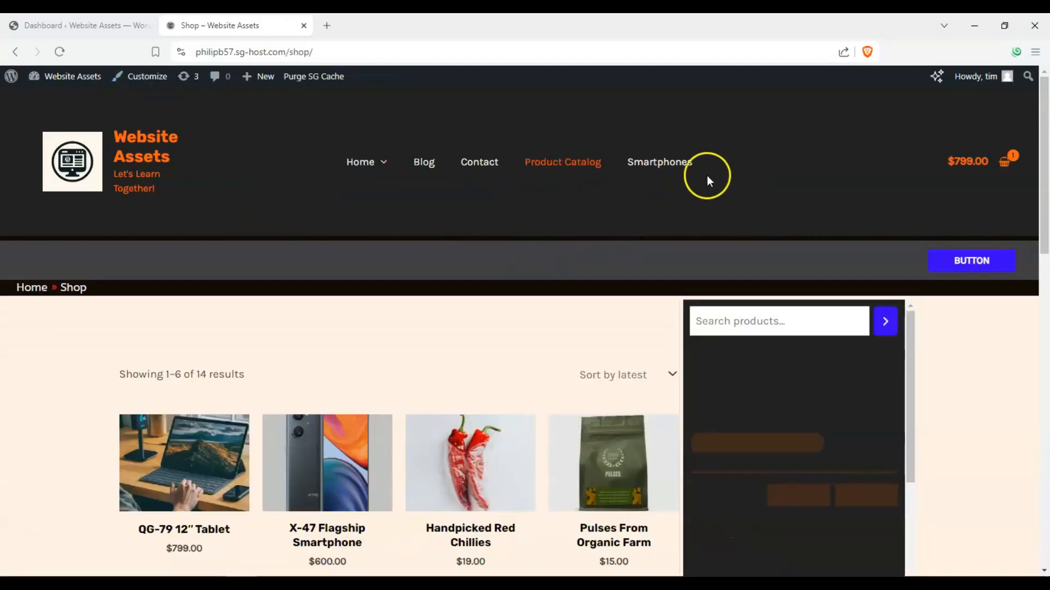
scroll(417, 157, down, 2)
scroll(126, 257, up, 2)
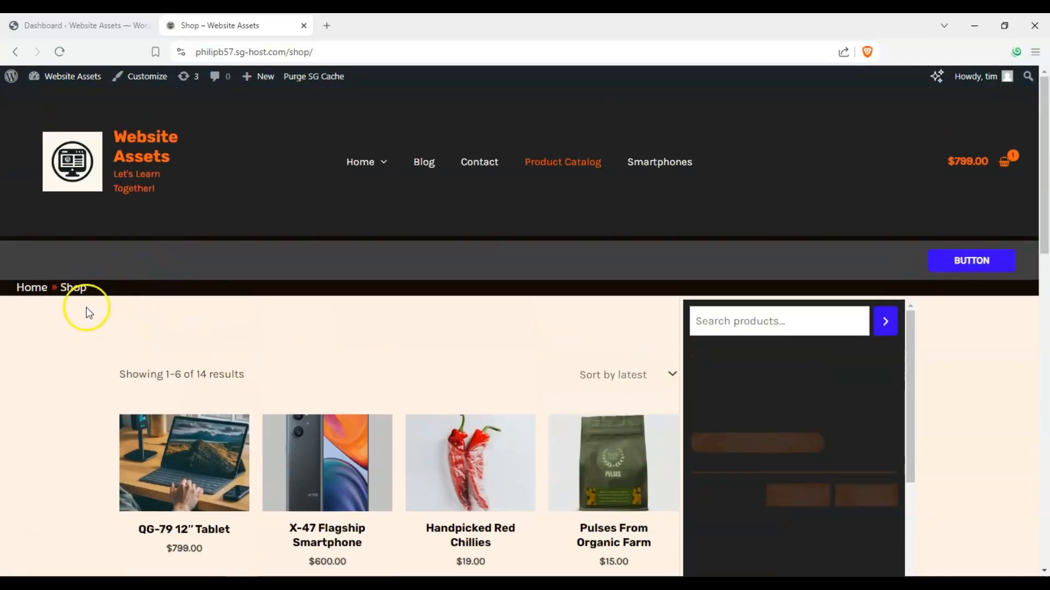
scroll(77, 298, down, 3)
scroll(181, 246, up, 3)
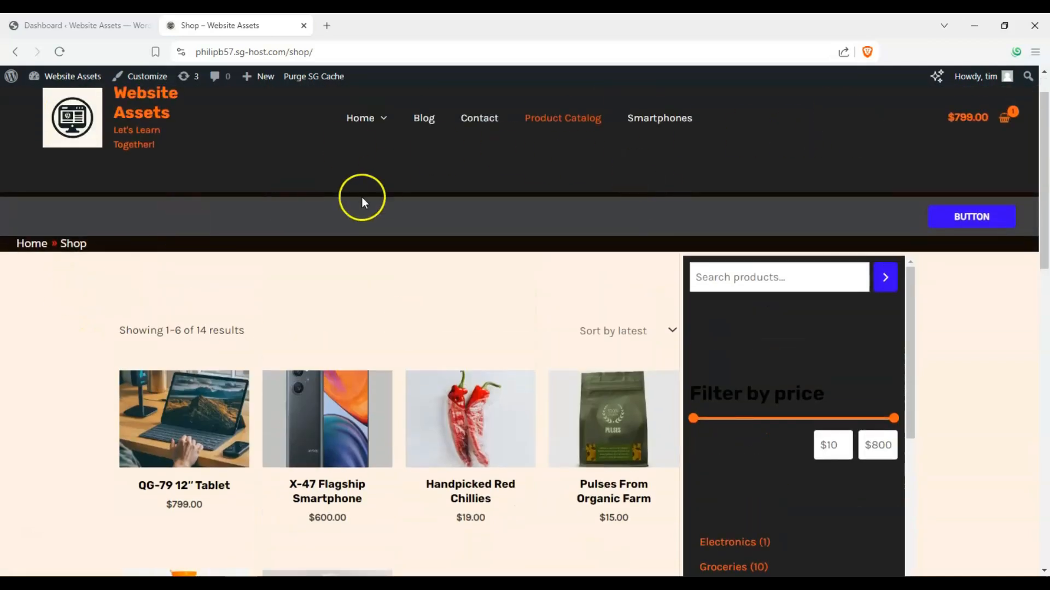
scroll(70, 342, up, 1)
mouse_move(385, 172)
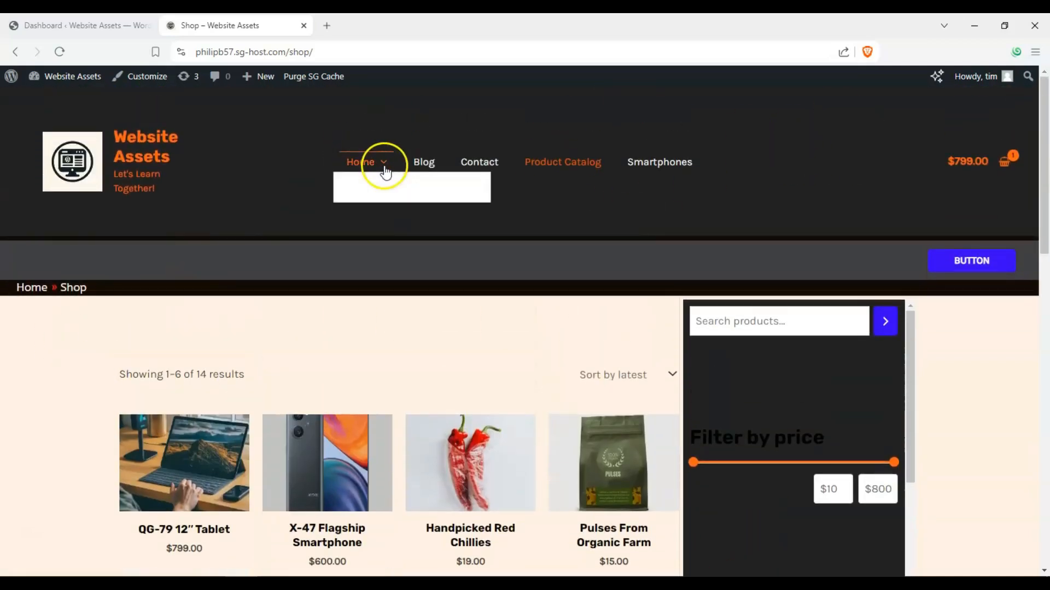
click(424, 165)
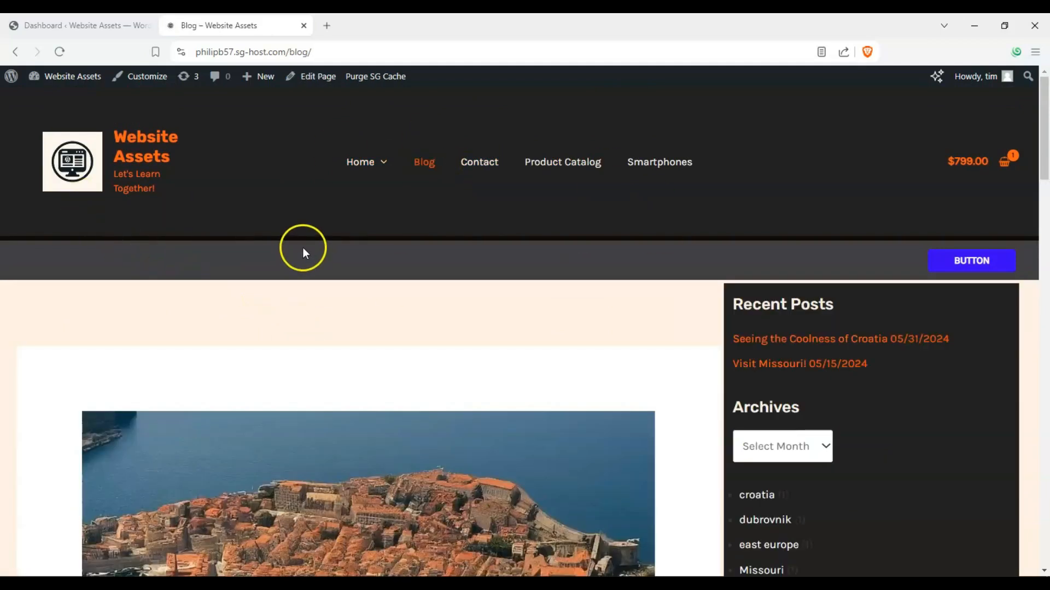
click(363, 171)
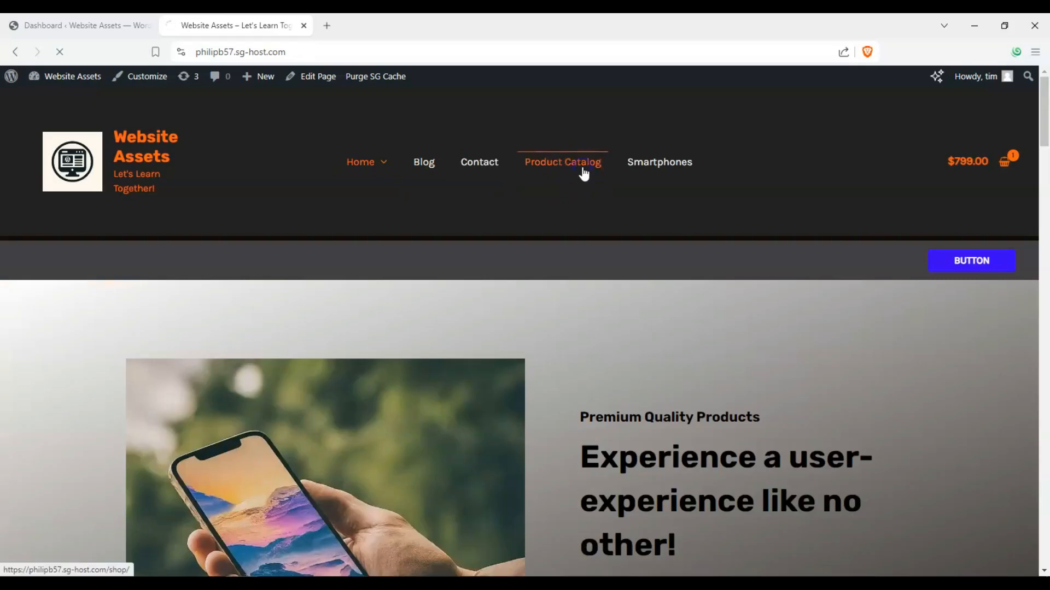
scroll(54, 249, down, 5)
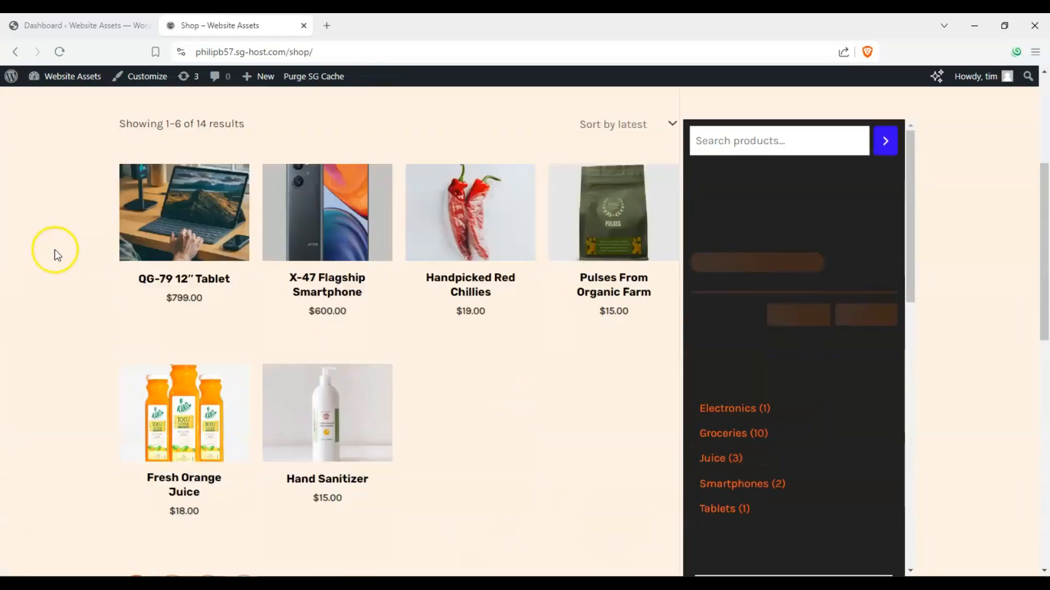
scroll(197, 316, up, 2)
scroll(197, 316, up, 3)
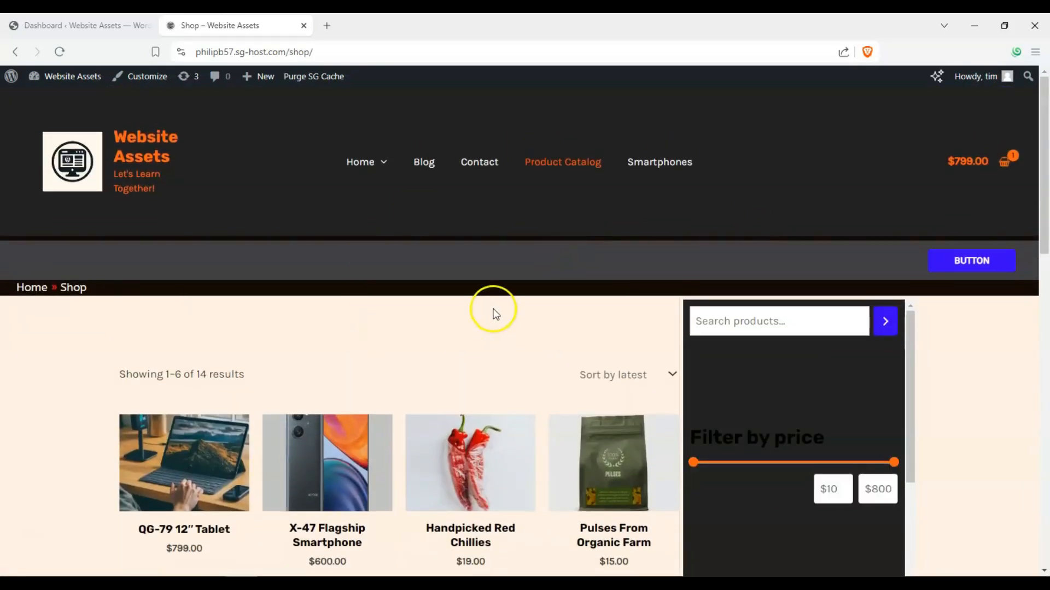
Switch to the WordPress dashboard and create a new header layout in Astra's Site Builder.
click(94, 25)
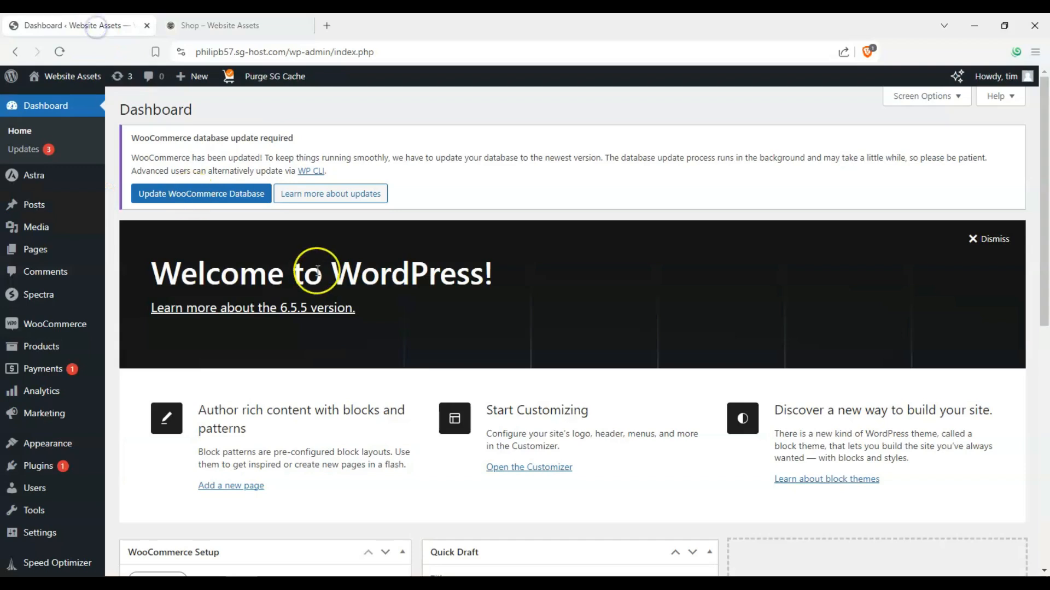
click(27, 178)
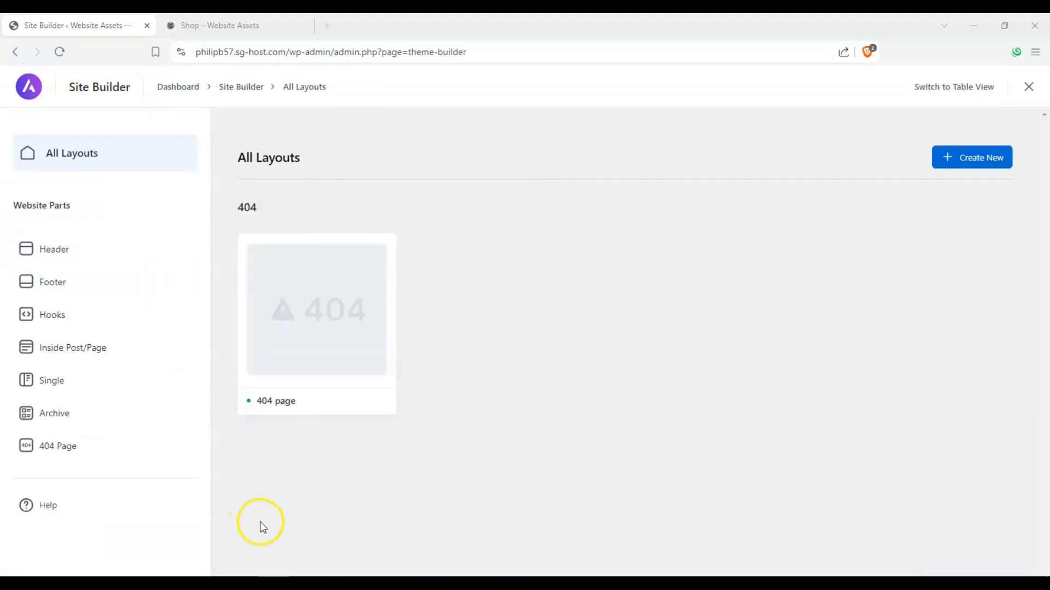
click(71, 251)
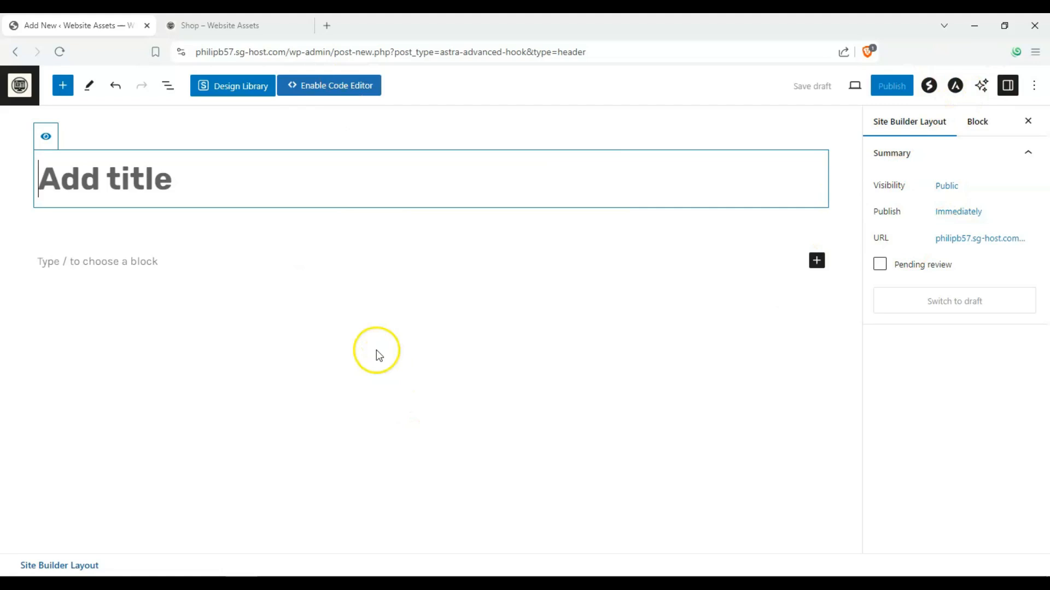
Title the new header layout "Shop Header" and disable the display of its title.
click(64, 527)
click(106, 172)
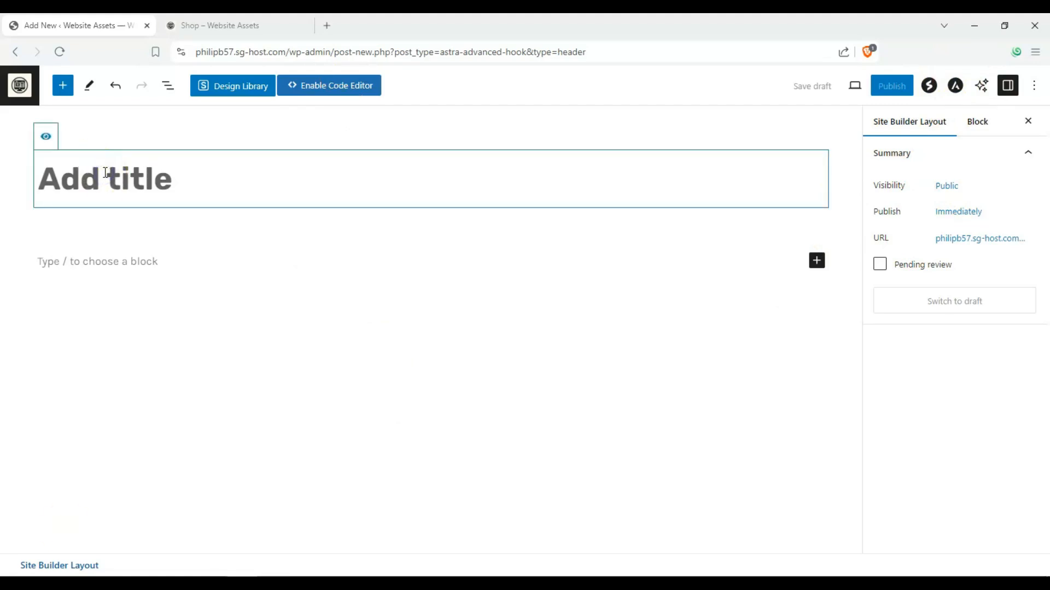
text(Shop Header)
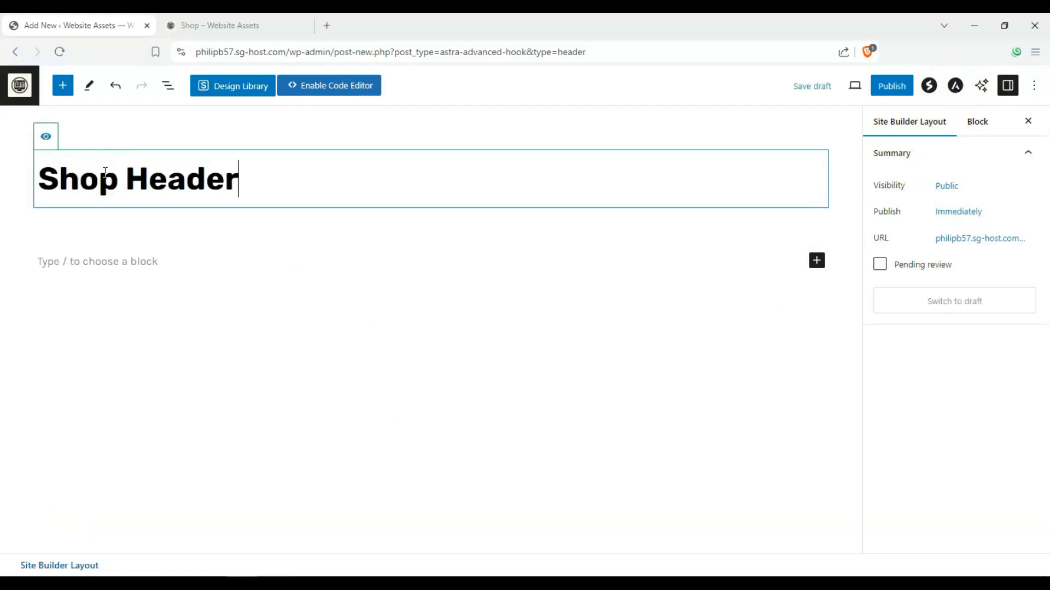
click(47, 137)
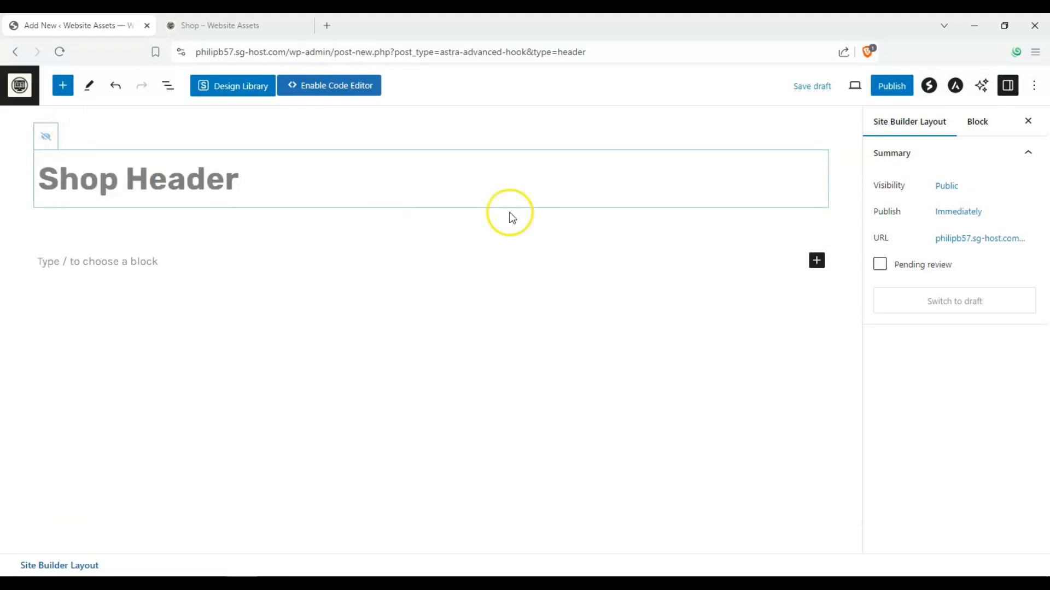
Insert a Container block with four equal columns in one row beneath the title.
click(522, 264)
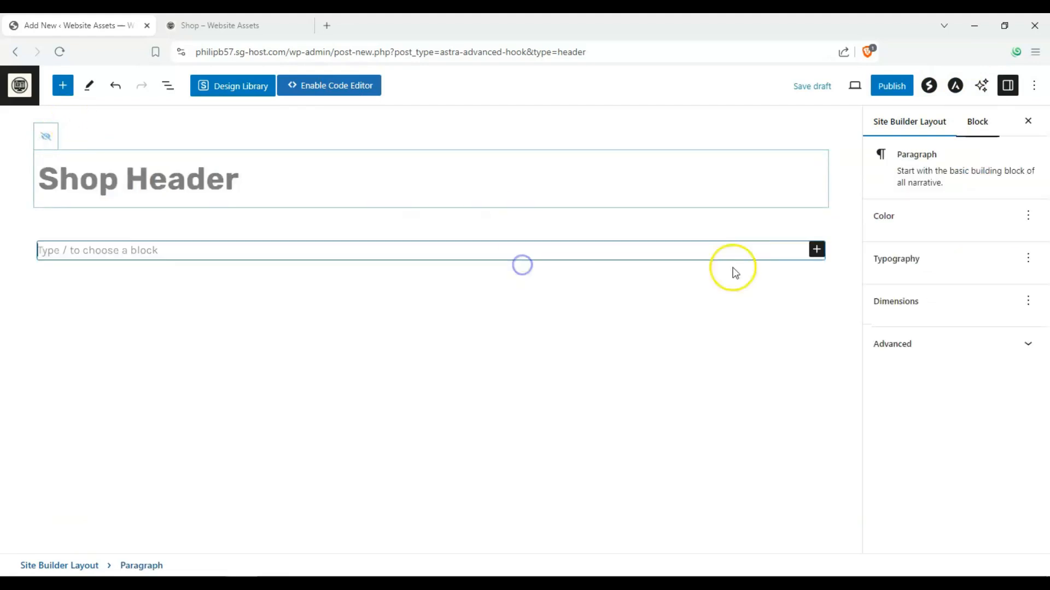
click(817, 252)
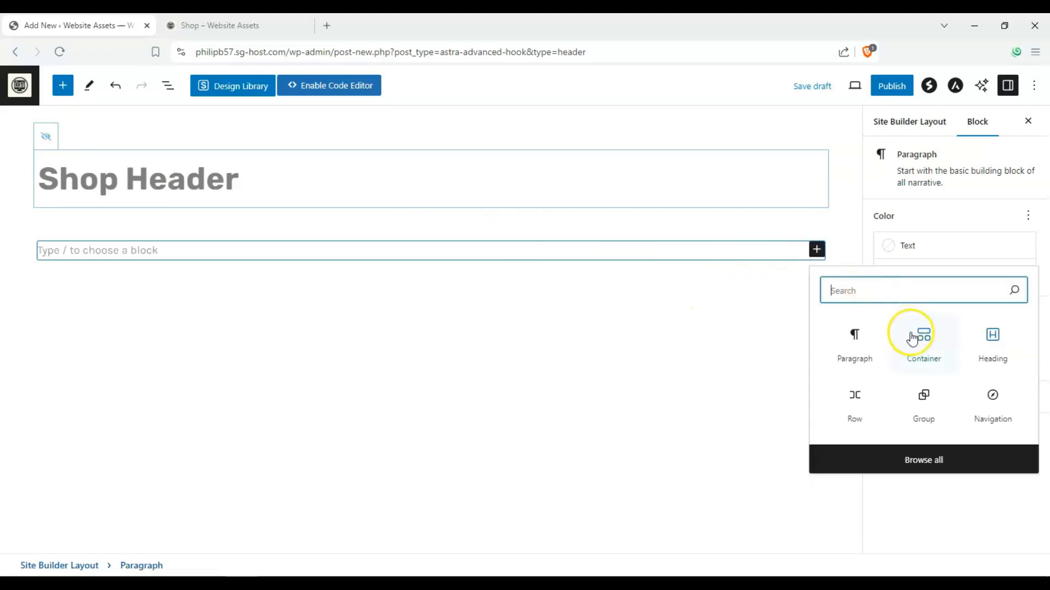
click(928, 352)
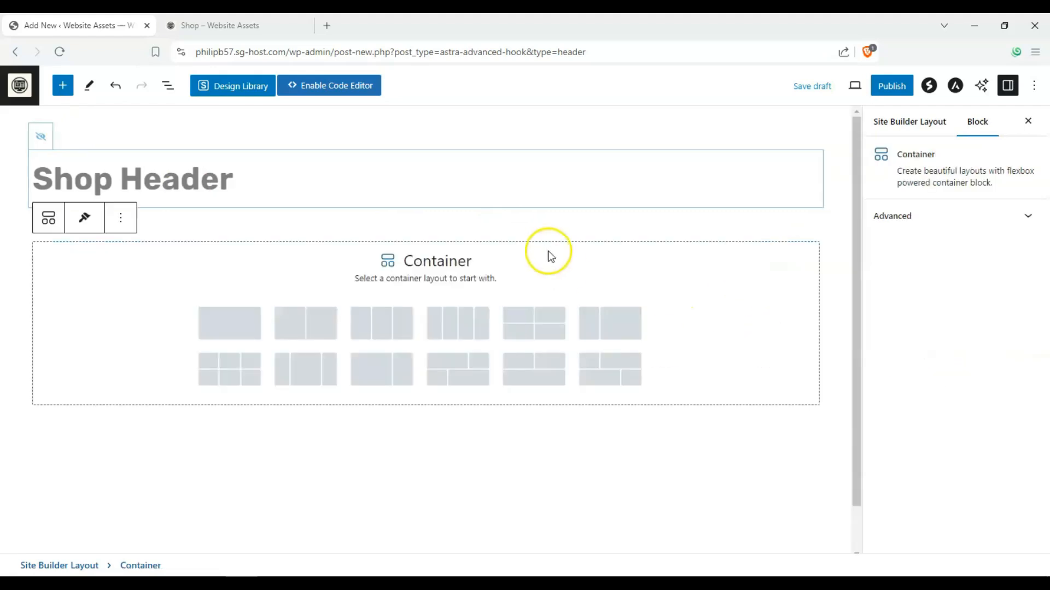
click(467, 317)
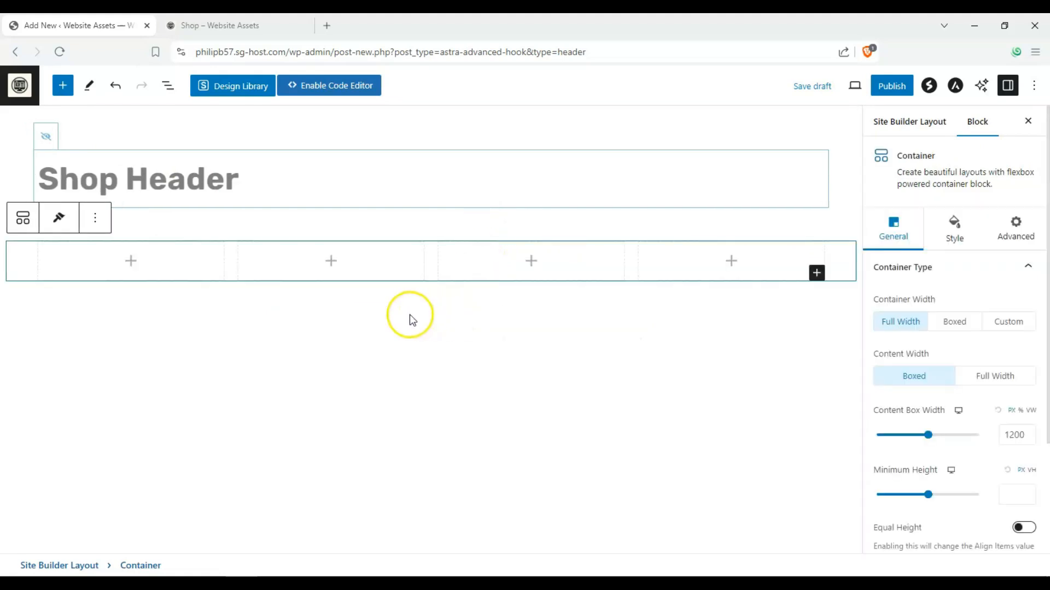
Add a Site Logo block to the first column of the container.
click(129, 261)
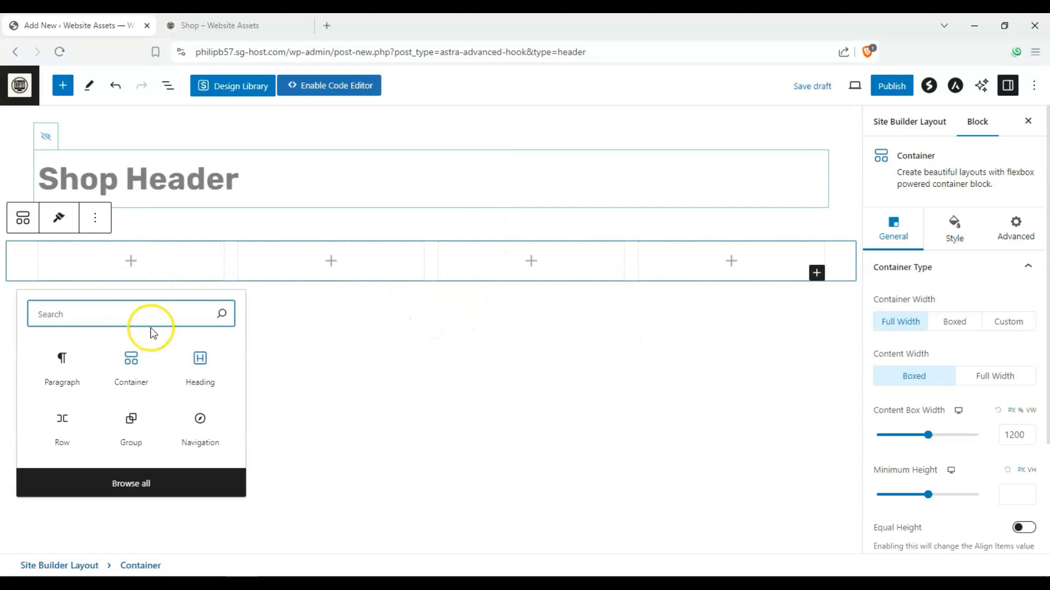
text(site)
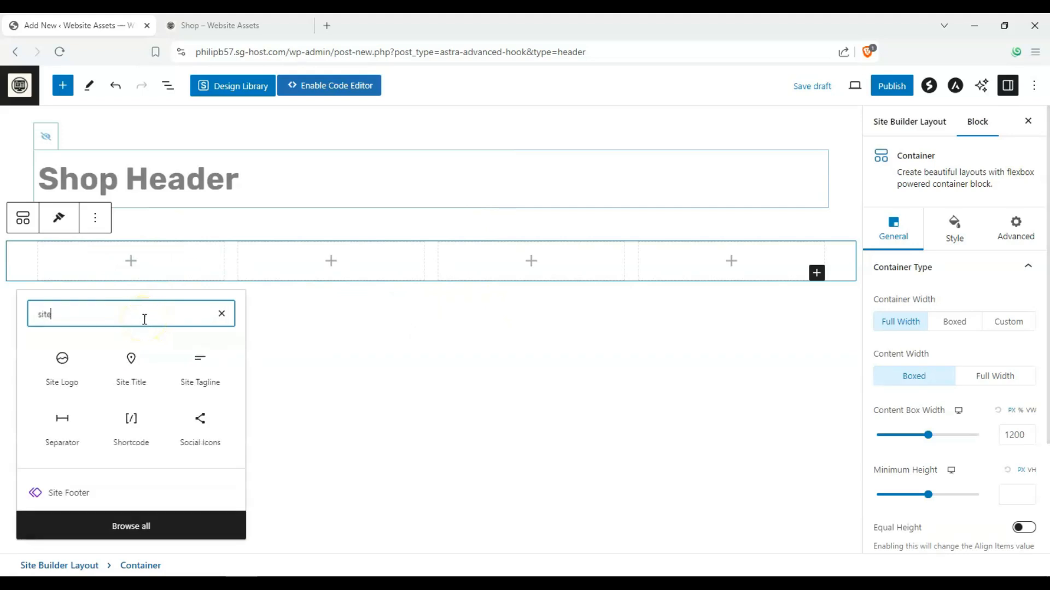
click(61, 358)
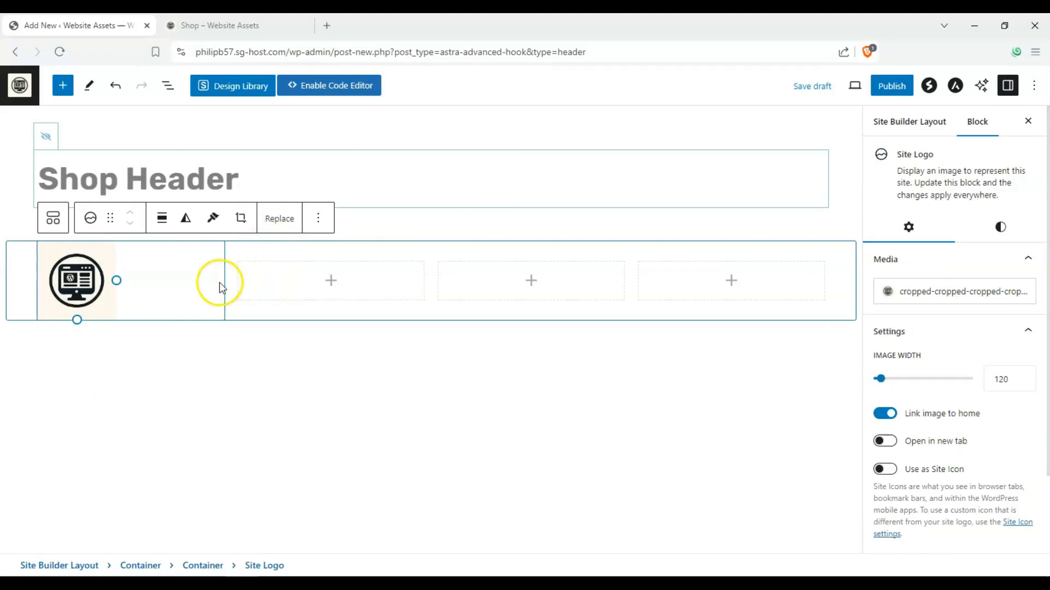
Add a Site Title block to the second column of the container.
click(279, 281)
click(331, 281)
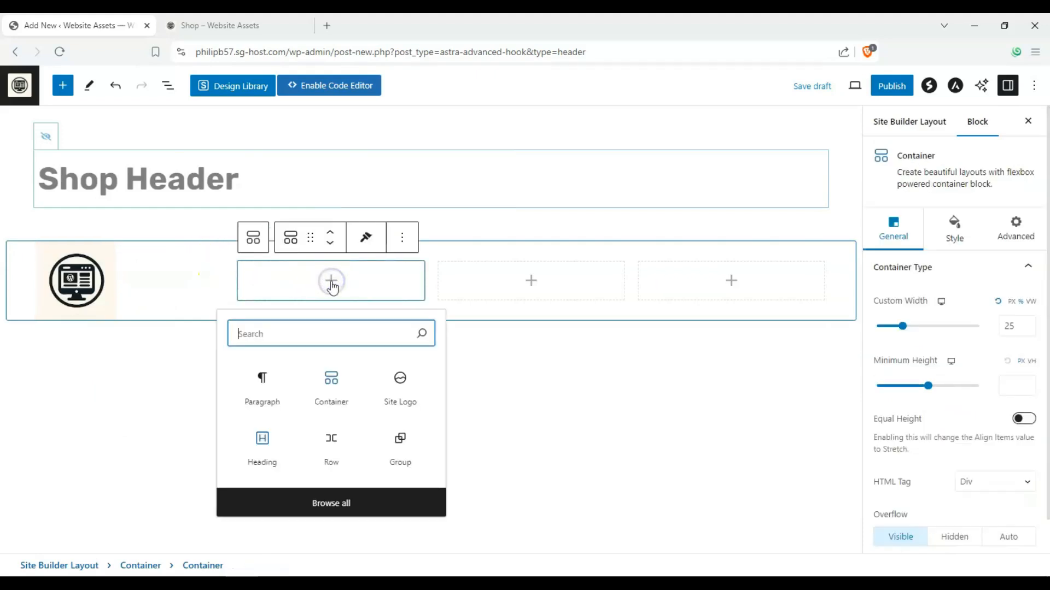
text(site title)
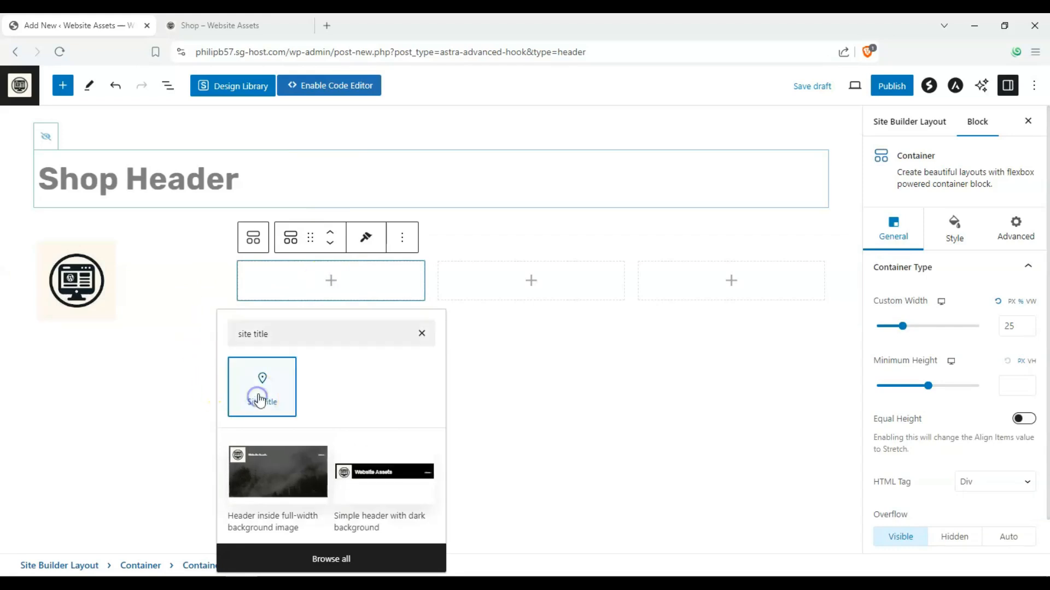
click(254, 391)
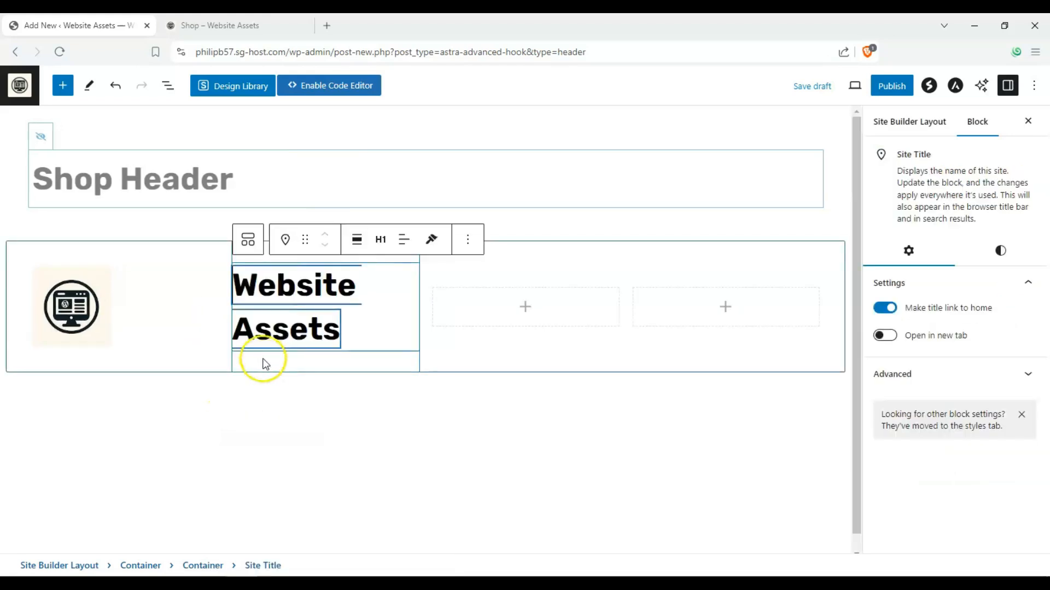
click(487, 392)
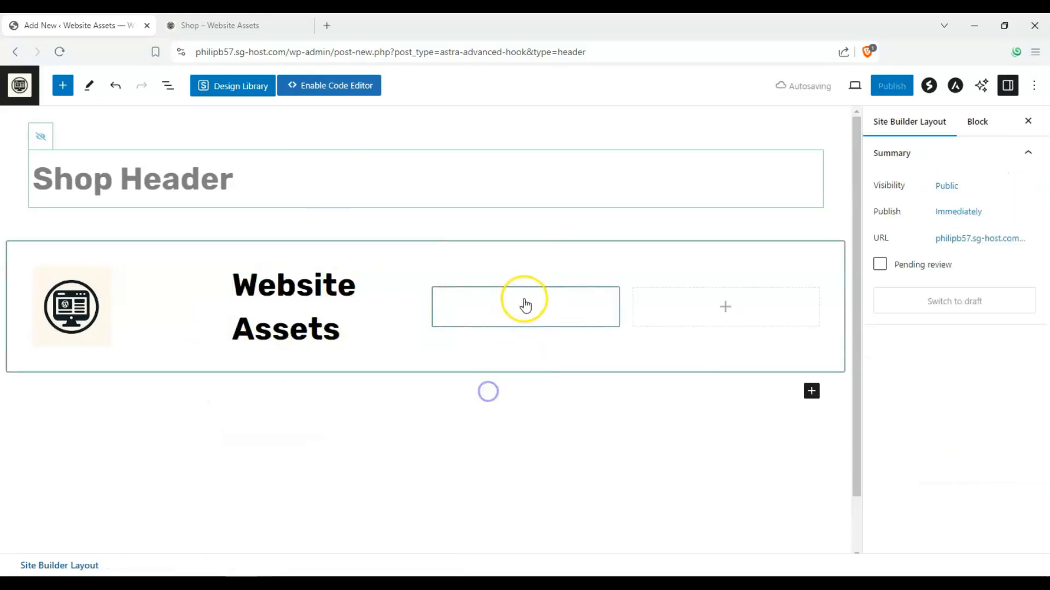
click(817, 391)
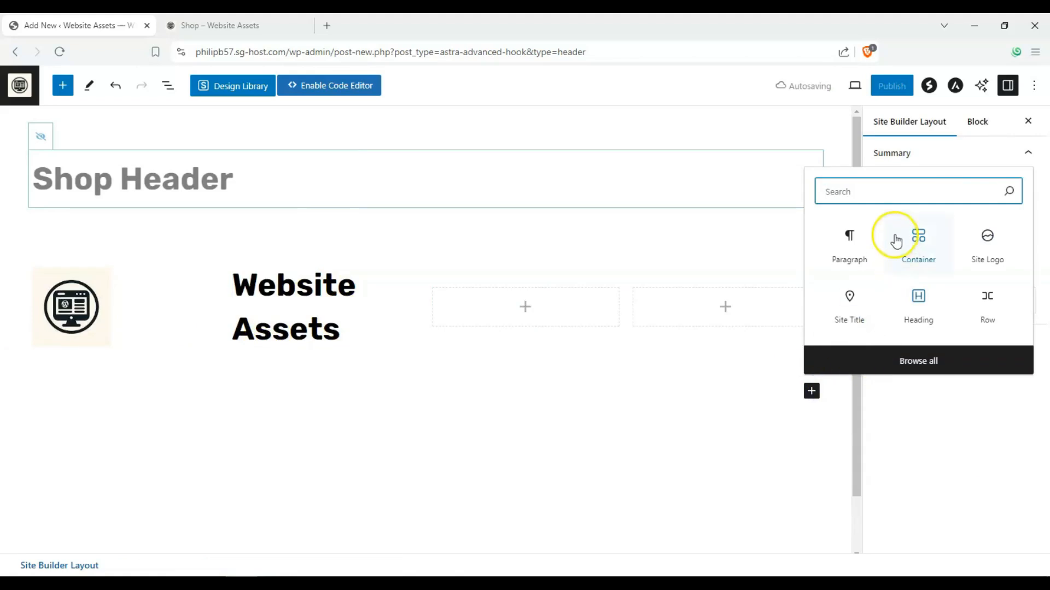
text(site)
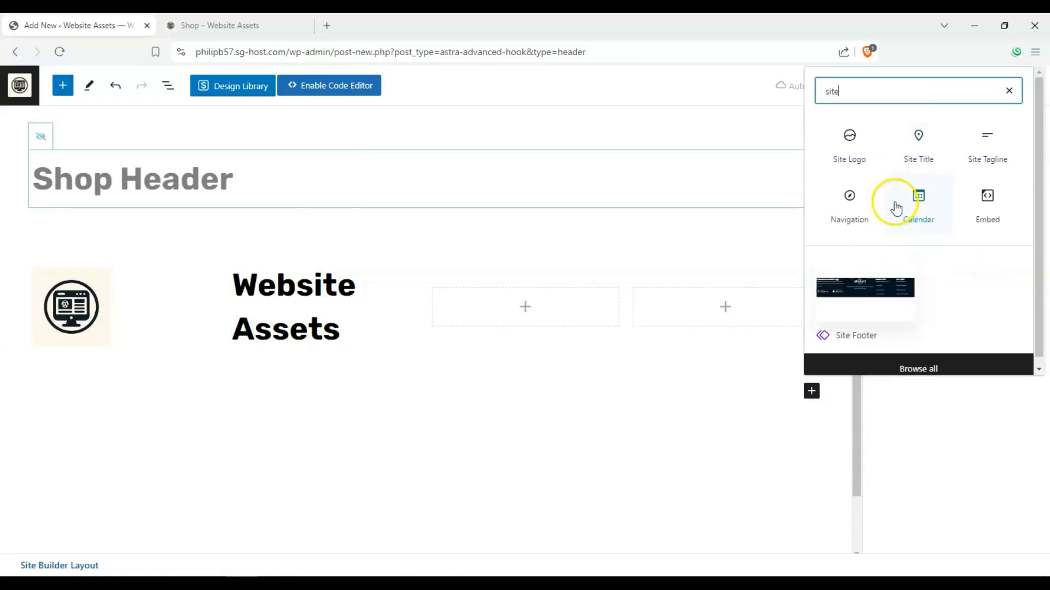
text( t)
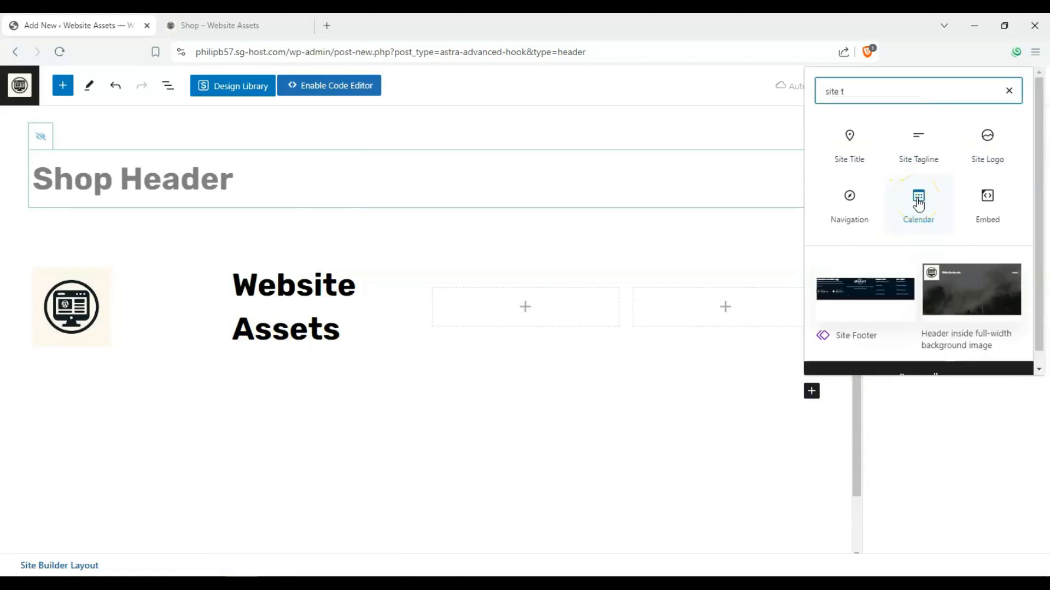
text(itle)
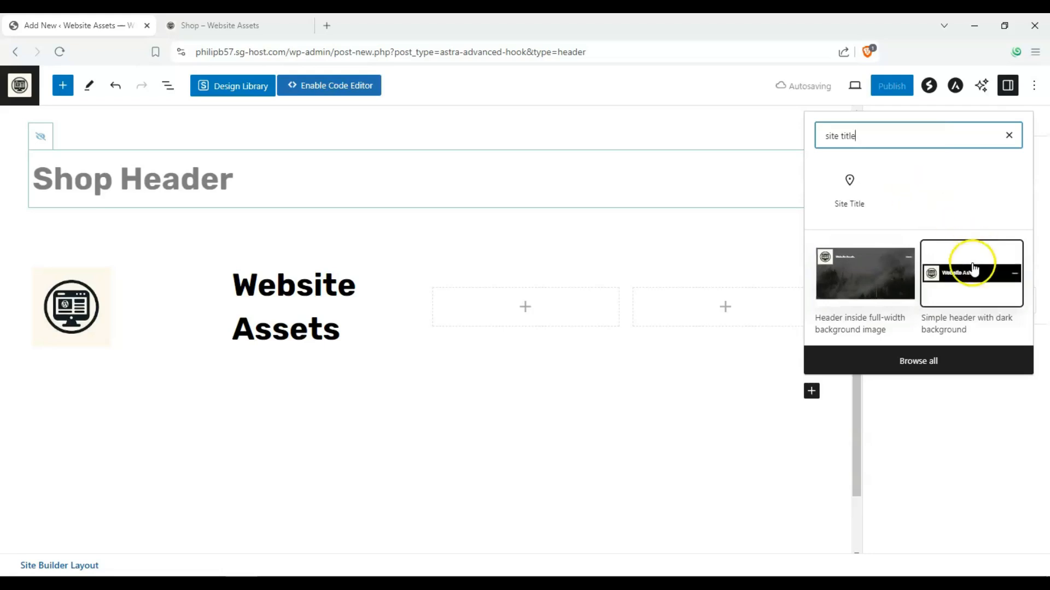
drag(974, 270, 447, 388)
click(449, 373)
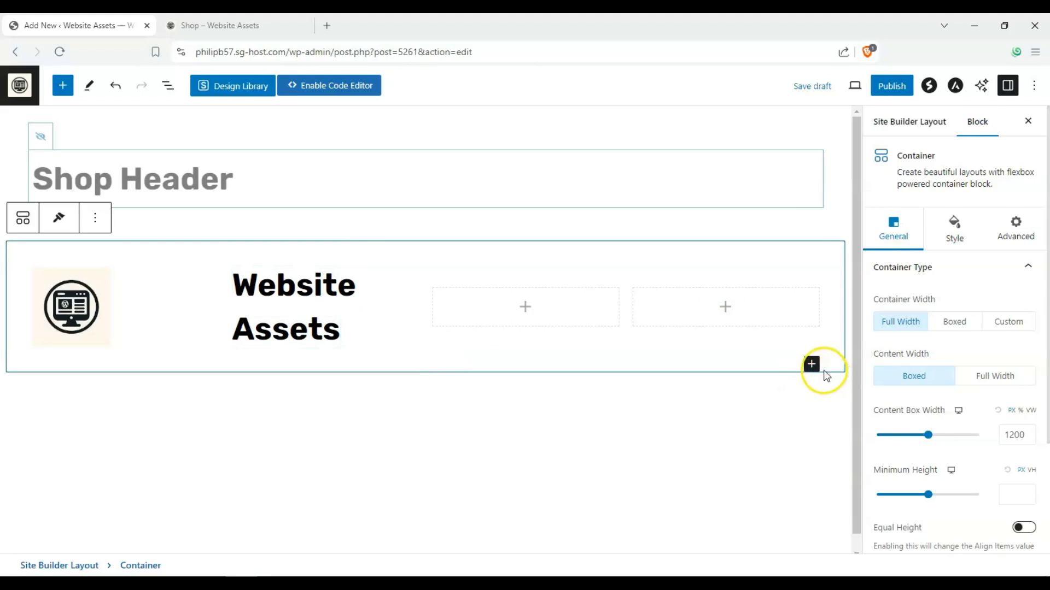
Insert the "Simple header with dark background" pattern at the end of the four-column container.
click(812, 364)
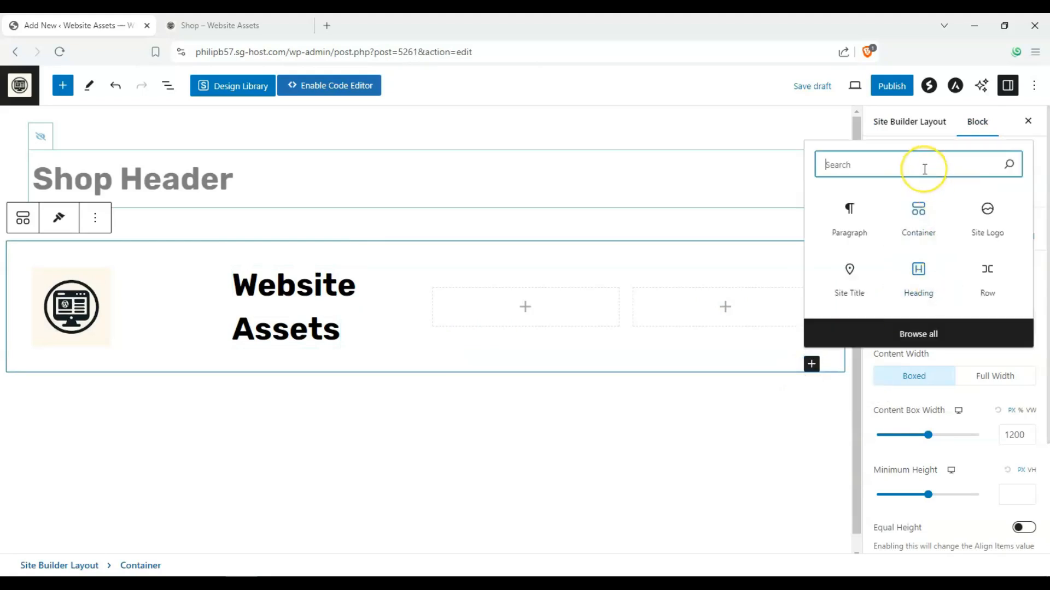
text(header)
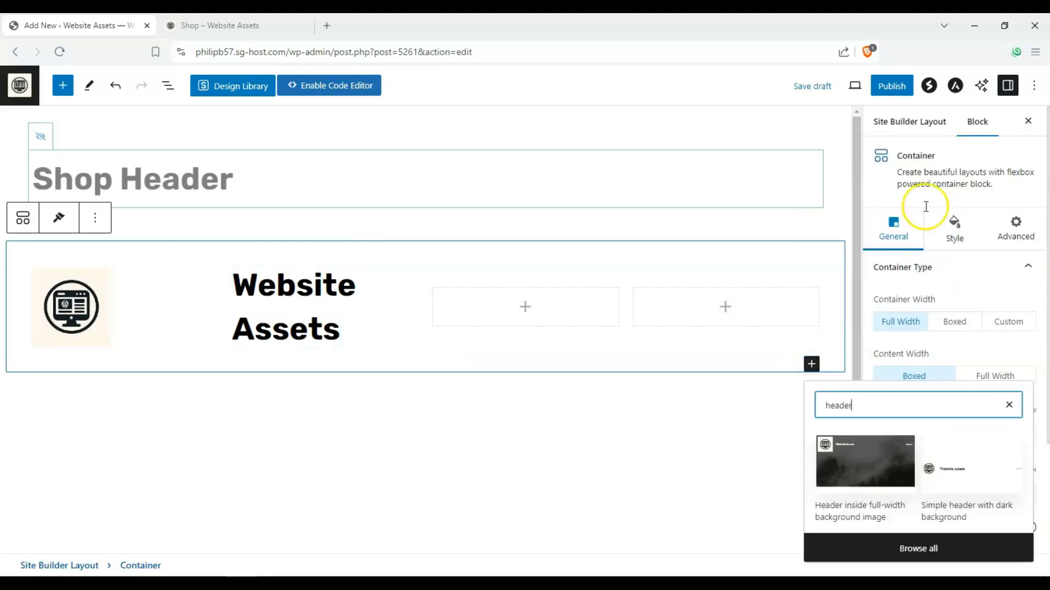
click(938, 464)
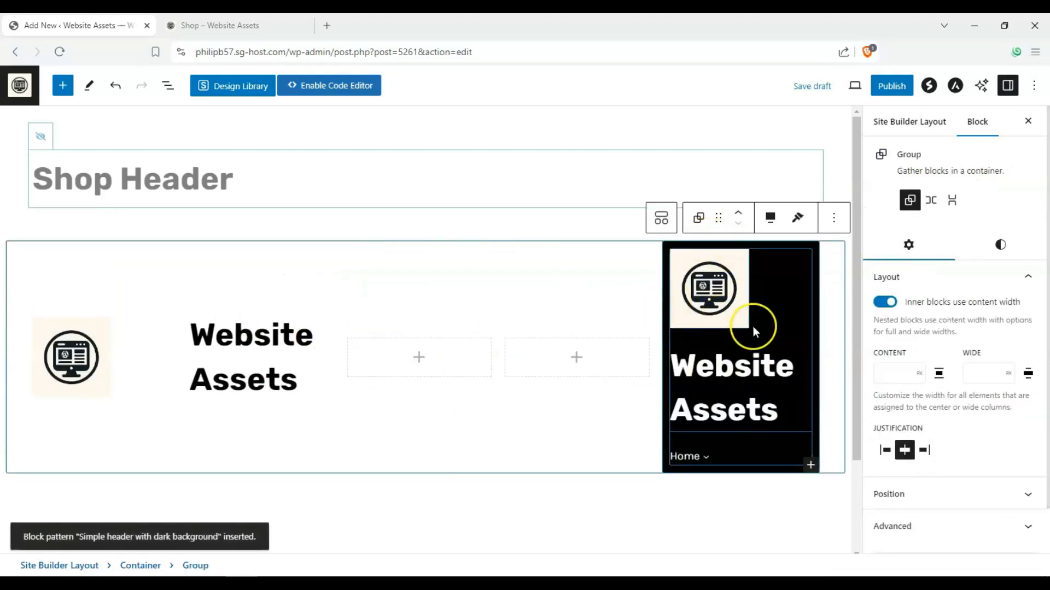
click(130, 336)
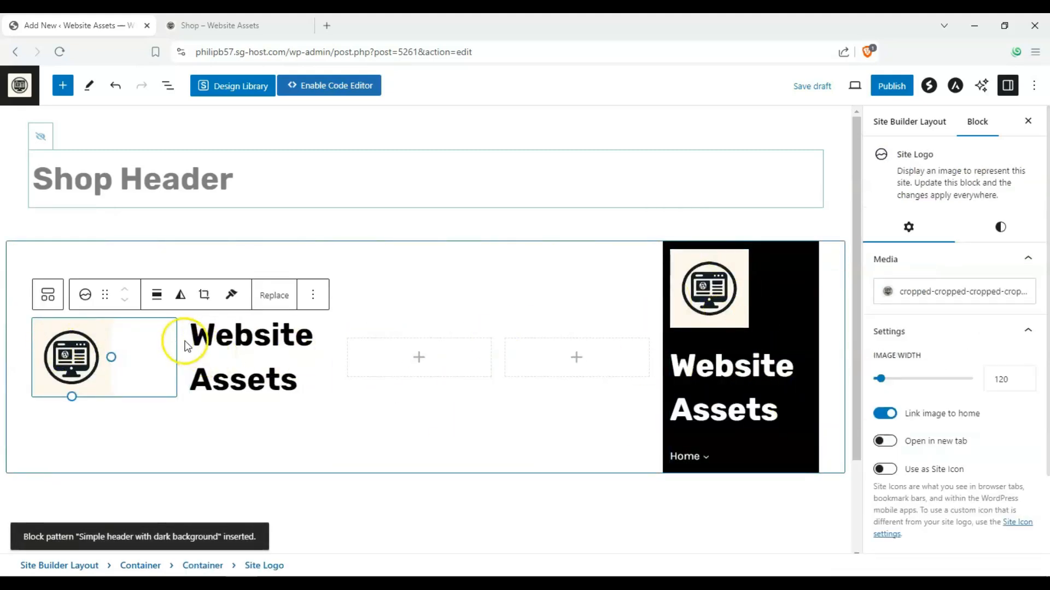
click(804, 350)
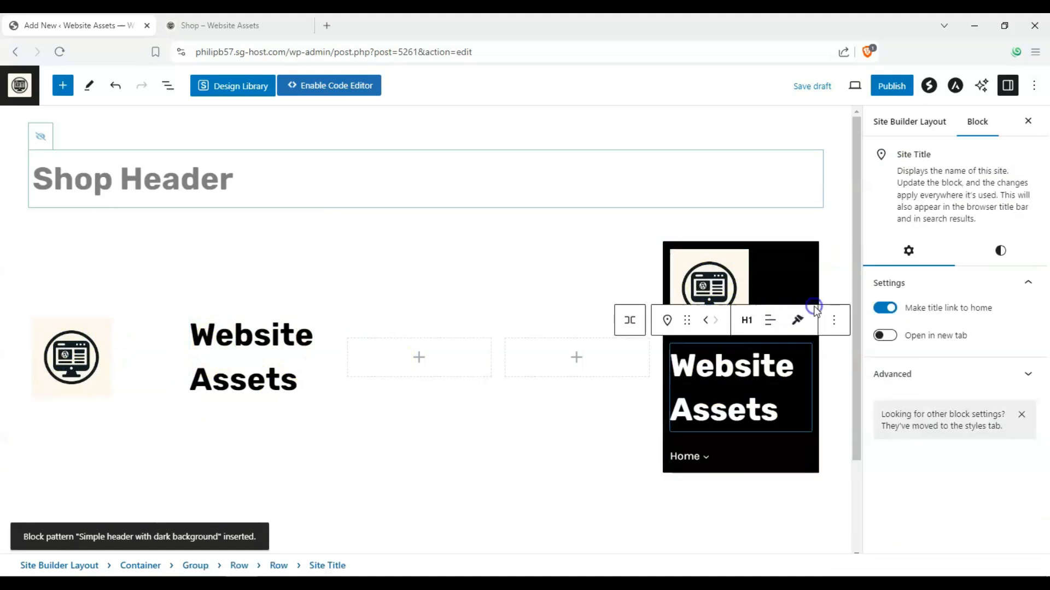
Move the dark header pattern group out of the four-column container and place it directly beneath that container.
click(812, 277)
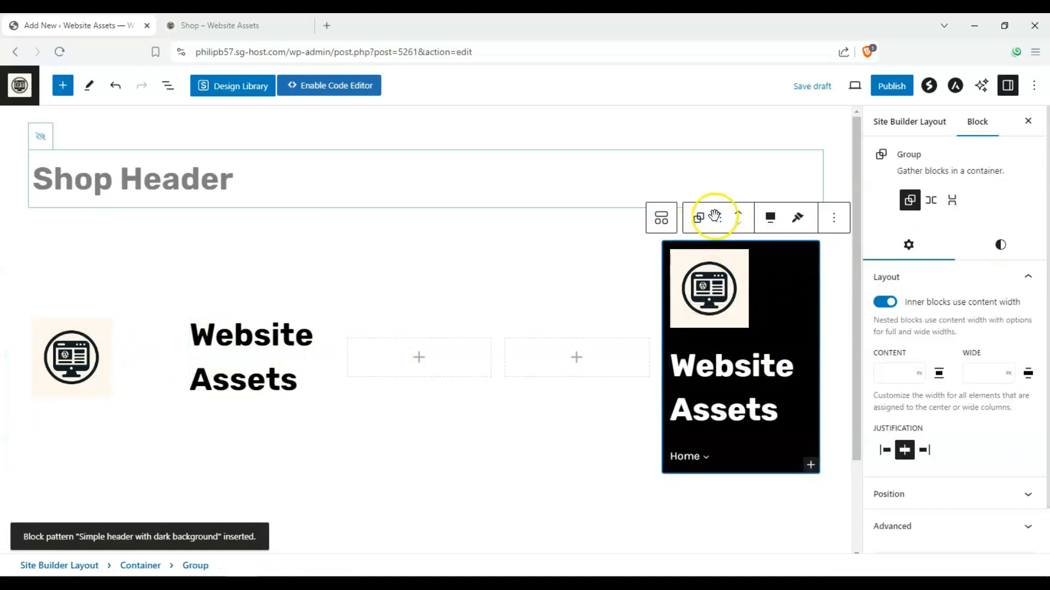
drag(718, 218, 222, 297)
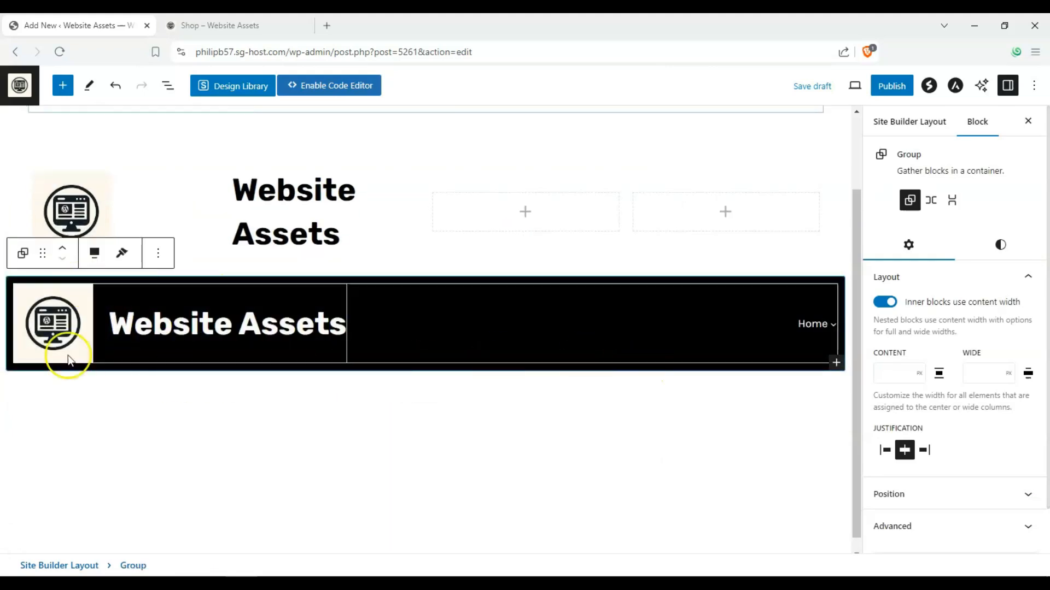
scroll(141, 281, up, 1)
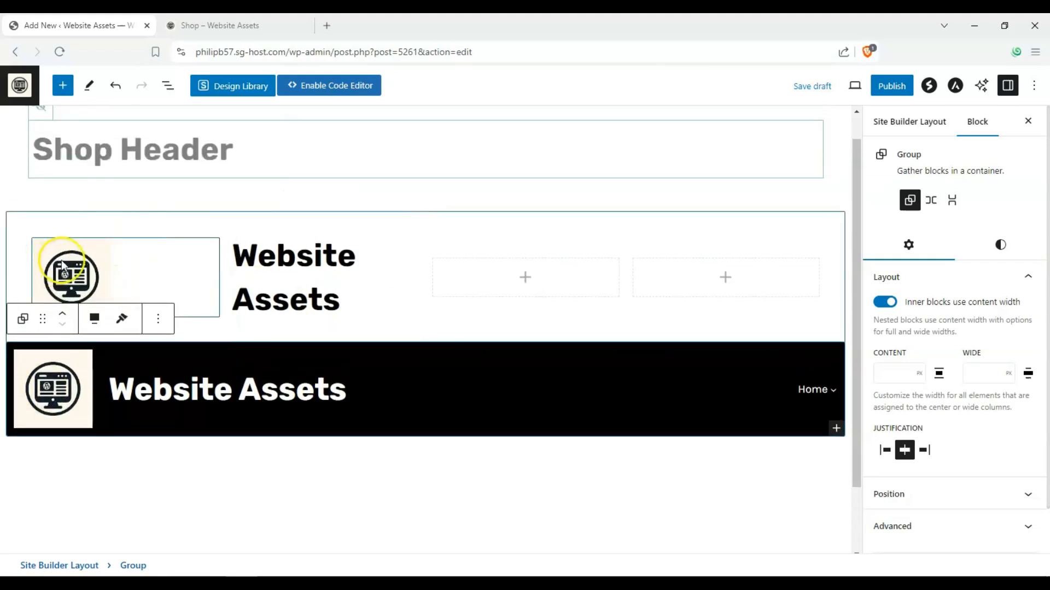
Delete the four-column container holding the separate site logo and site title above the dark header.
click(205, 240)
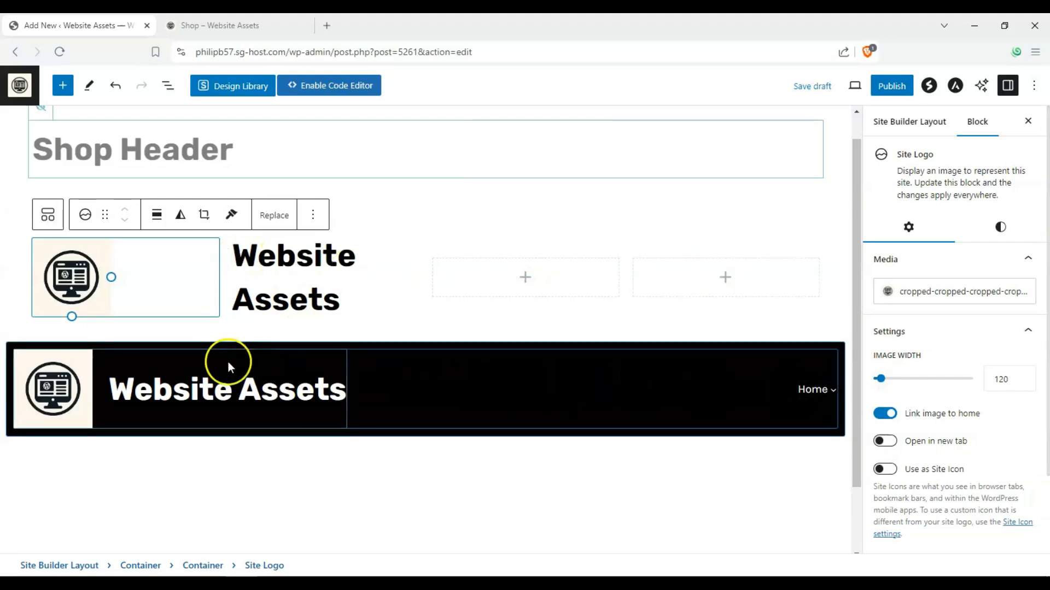
click(719, 209)
click(721, 228)
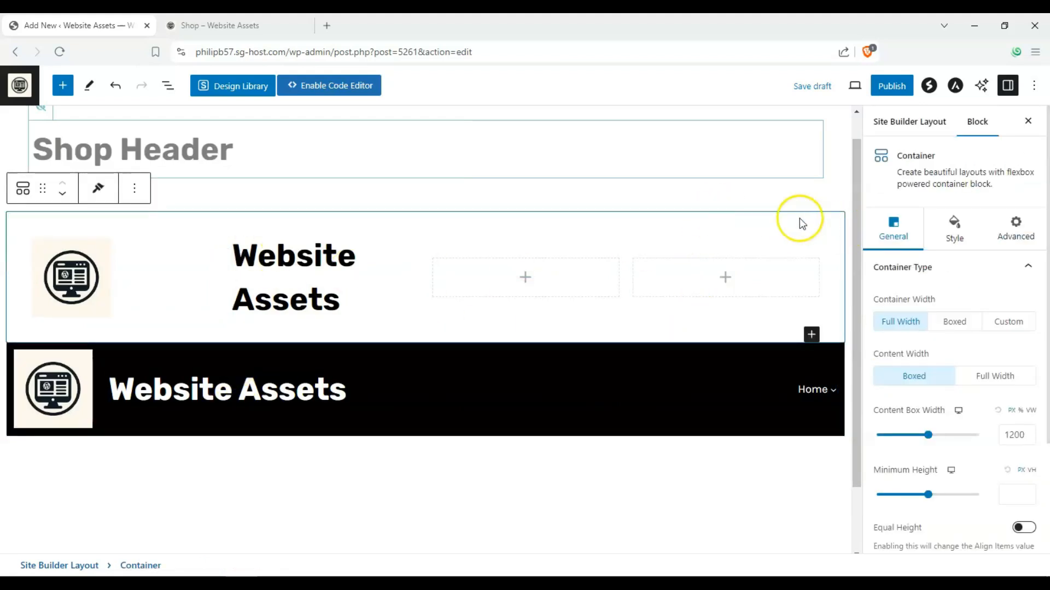
right_click(799, 216)
click(771, 220)
click(135, 188)
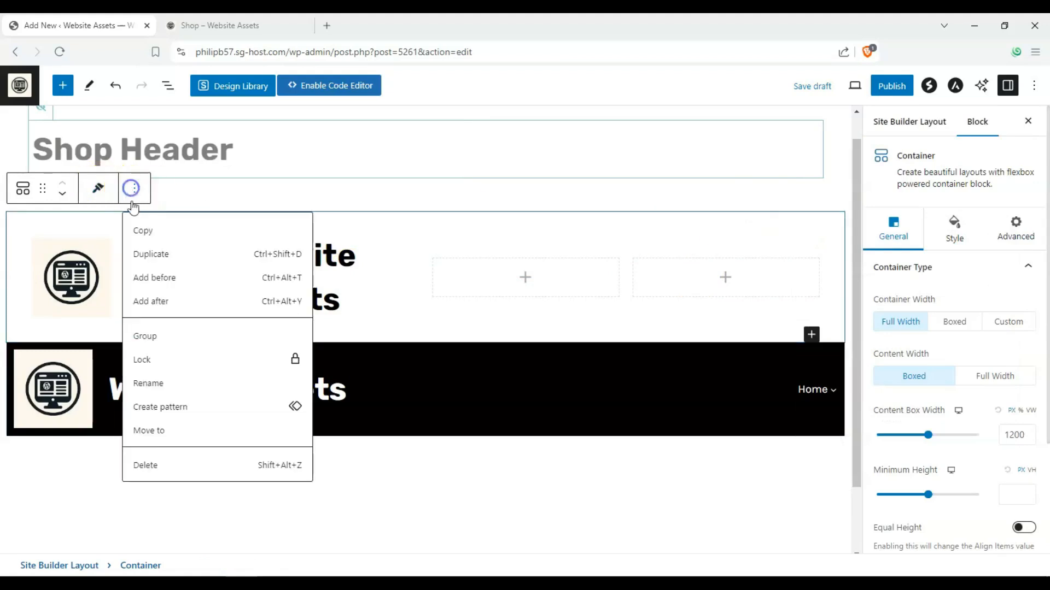
click(160, 463)
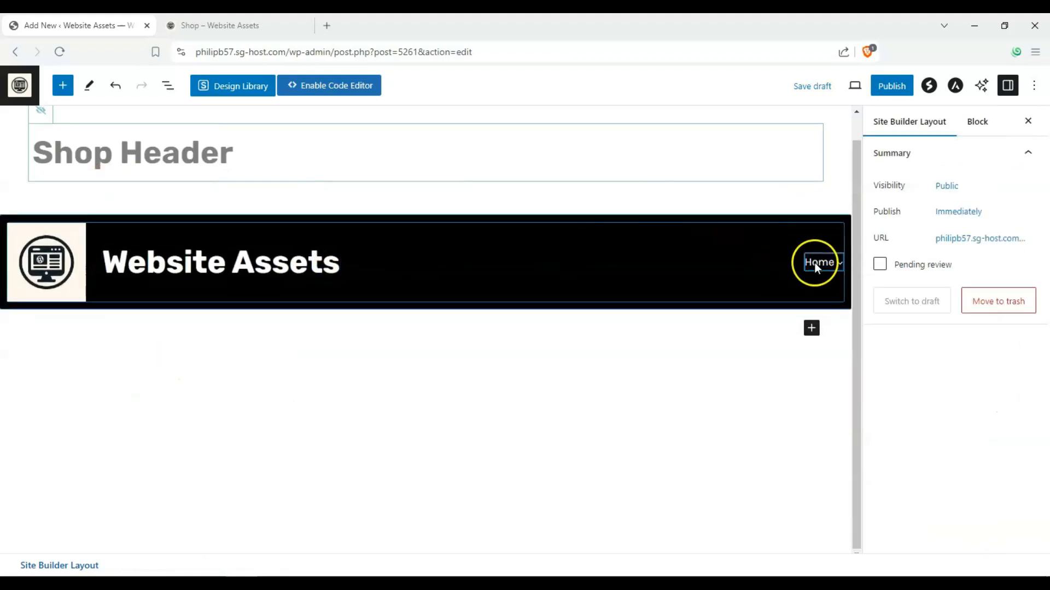
Switch the dark header's Navigation block to the existing Primary Menu.
click(840, 262)
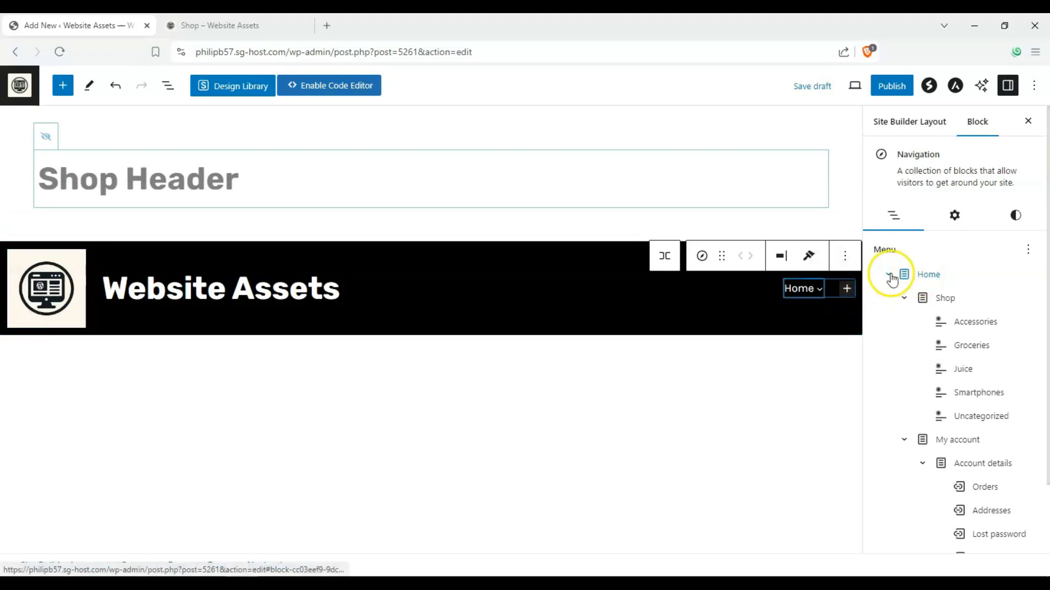
click(1029, 253)
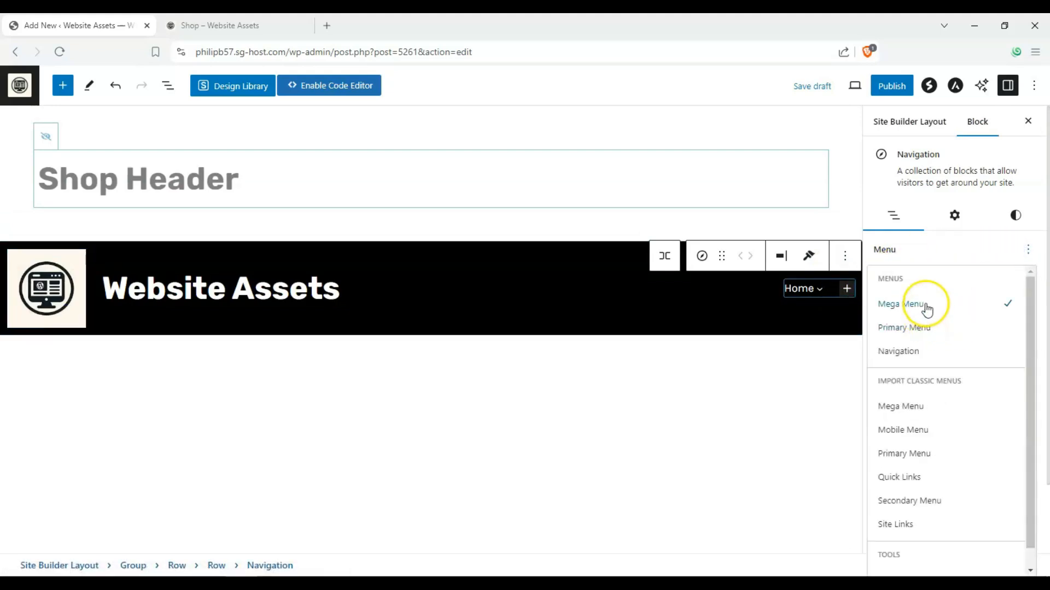
click(916, 330)
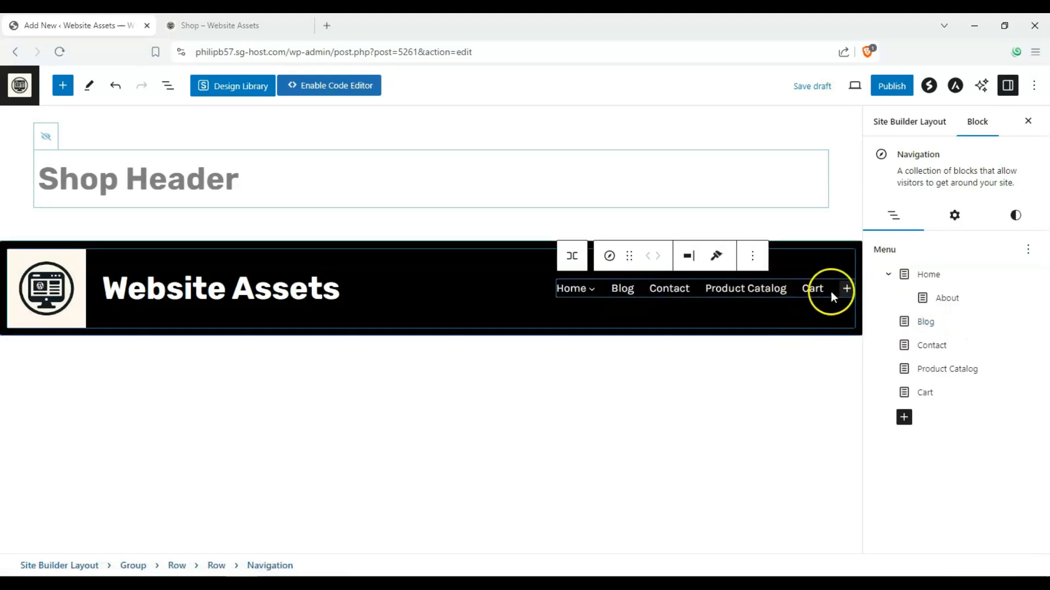
click(694, 367)
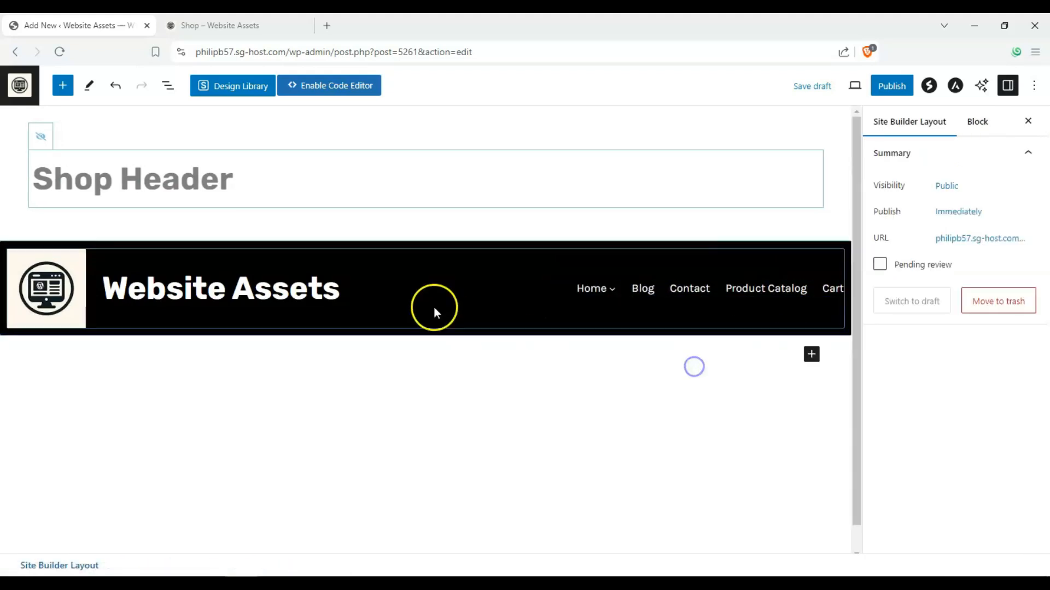
Insert a Paragraph block directly beneath the dark header group.
click(812, 356)
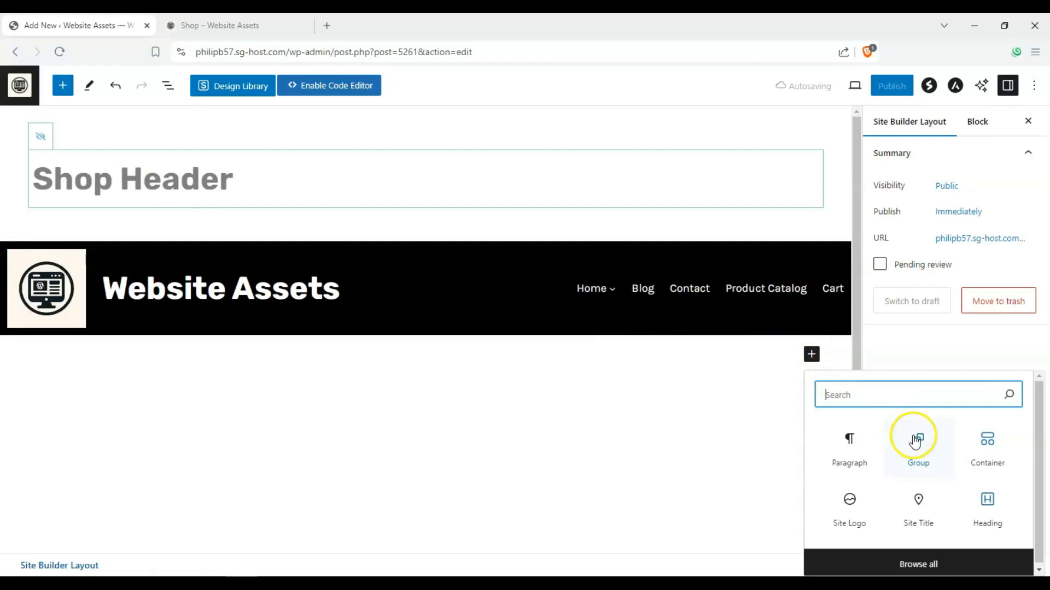
scroll(910, 424, down, 1)
click(879, 394)
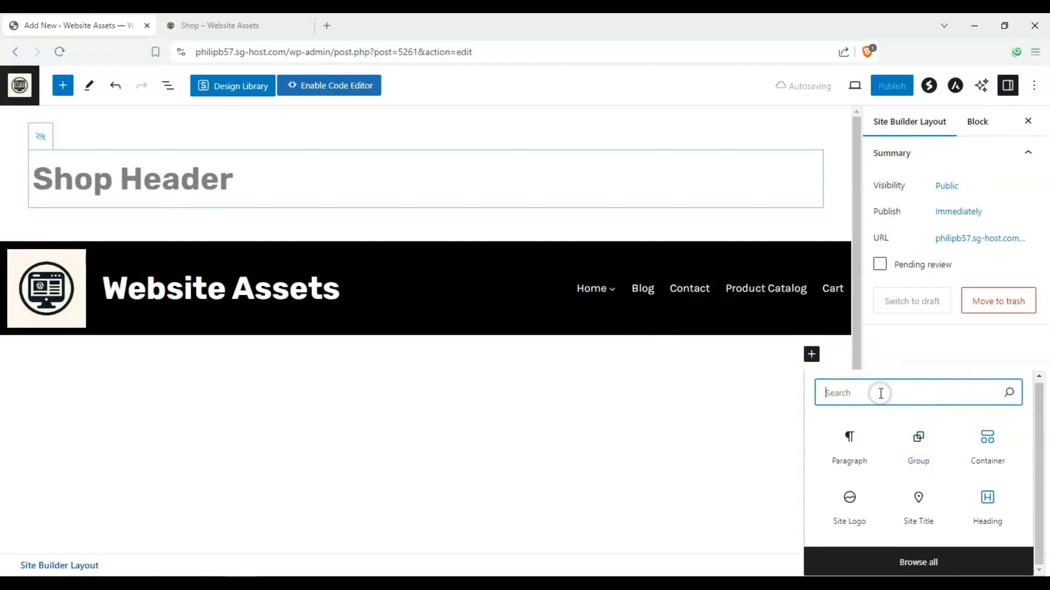
text(para)
click(866, 460)
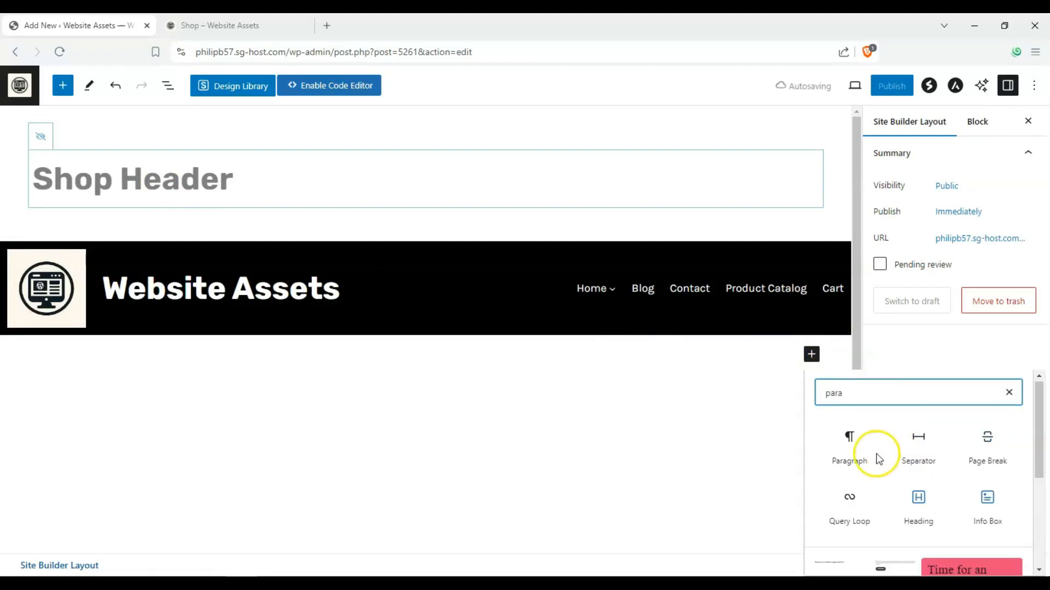
scroll(862, 463, down, 3)
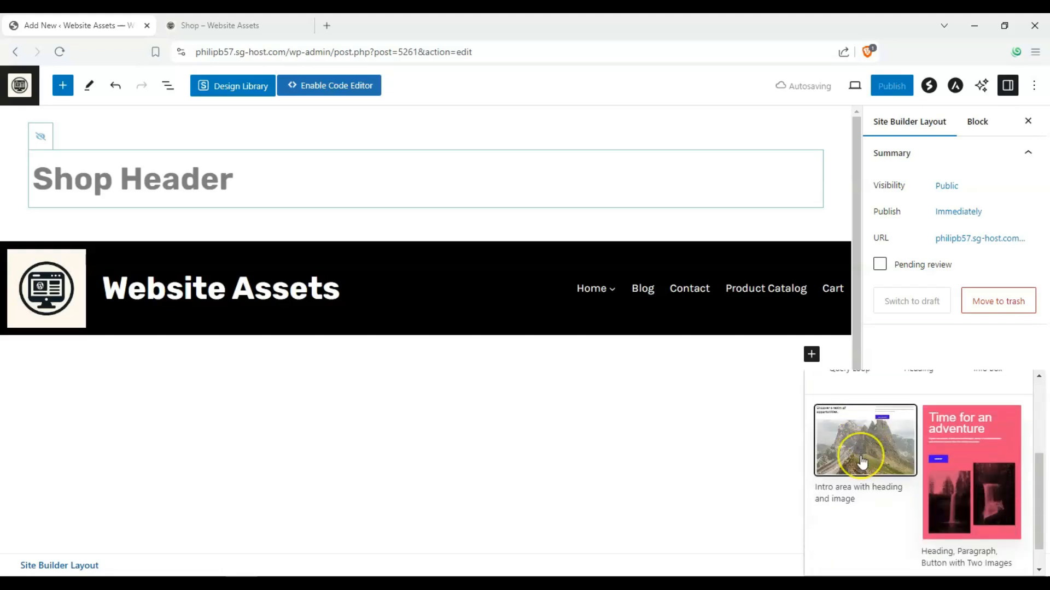
scroll(861, 462, down, 1)
scroll(861, 462, up, 3)
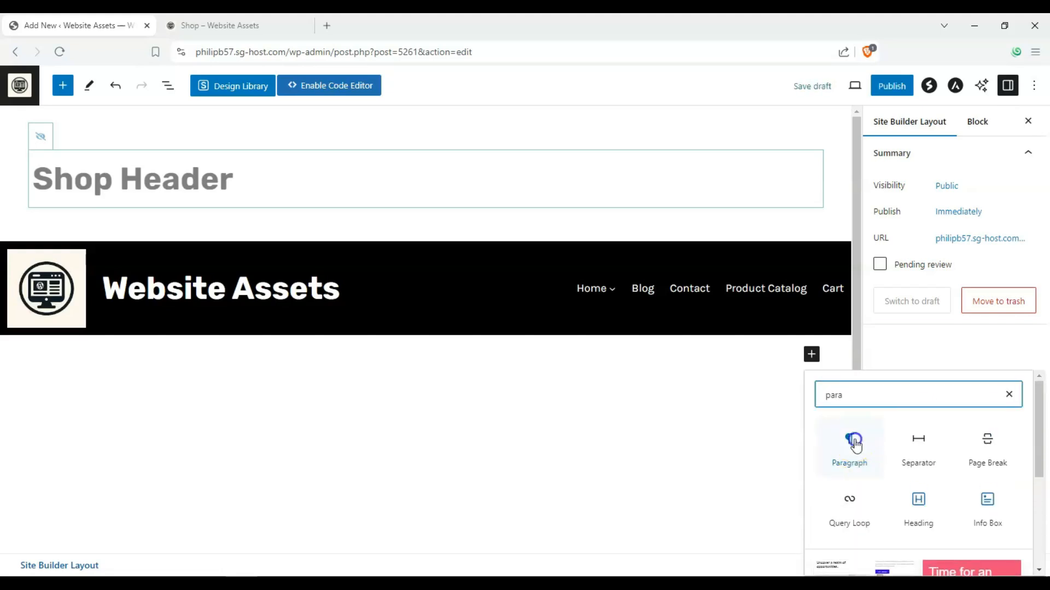
click(849, 446)
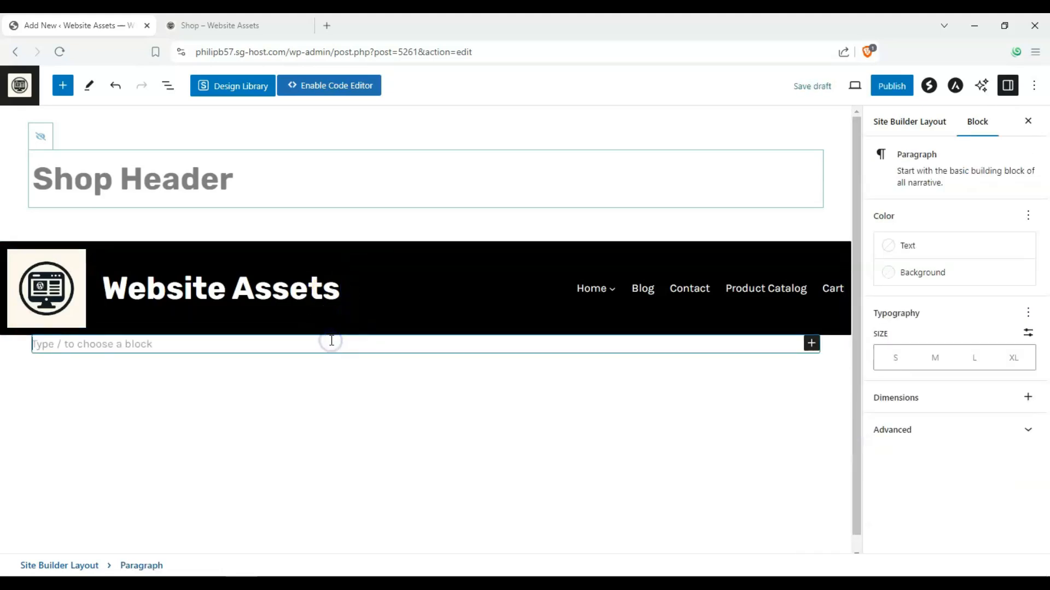
Enter "$150 OFF ON EVERY ORDER OVER $500 - DISCOUNT CODE: WEBSITEASSETSROCKS150" as the paragraph text beneath the header.
text(D)
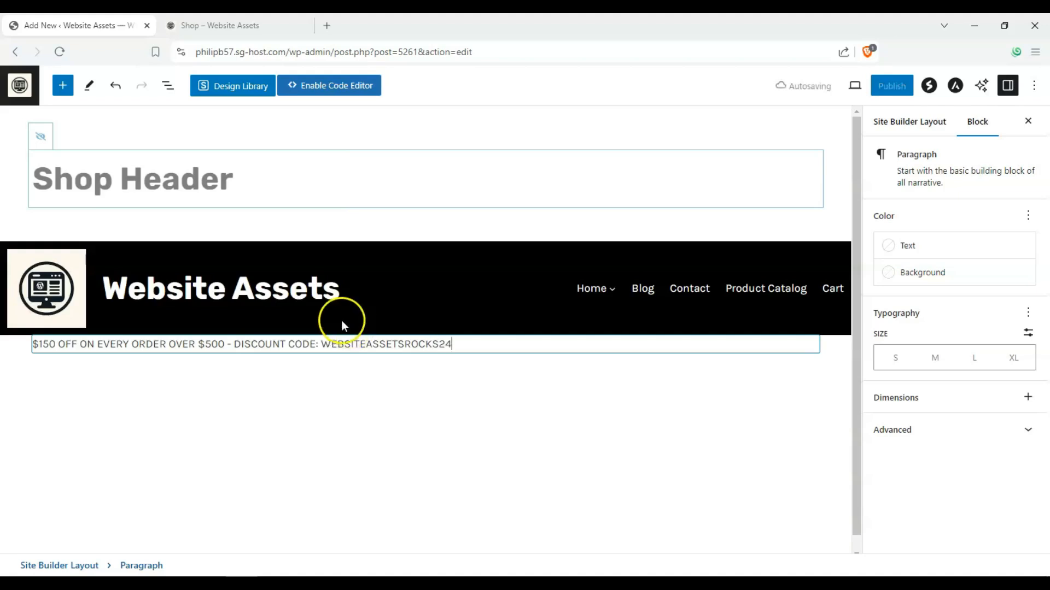
key(BackSpace)
key(BackSpace)
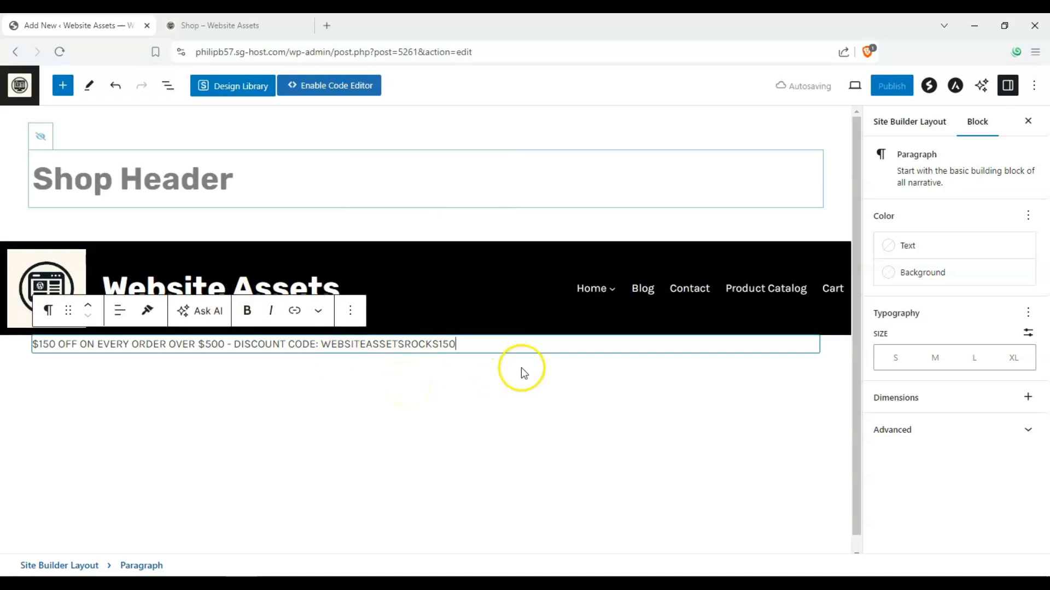
Give the discount paragraph white text and a Luminous vivid amber (#FCB900) background.
click(917, 276)
click(917, 249)
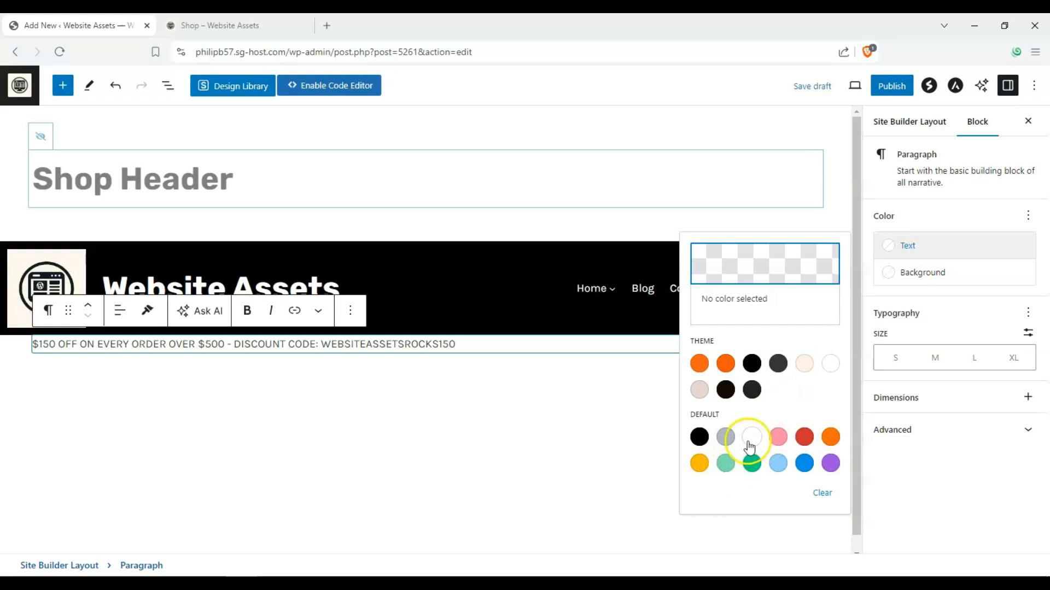
click(751, 438)
click(920, 272)
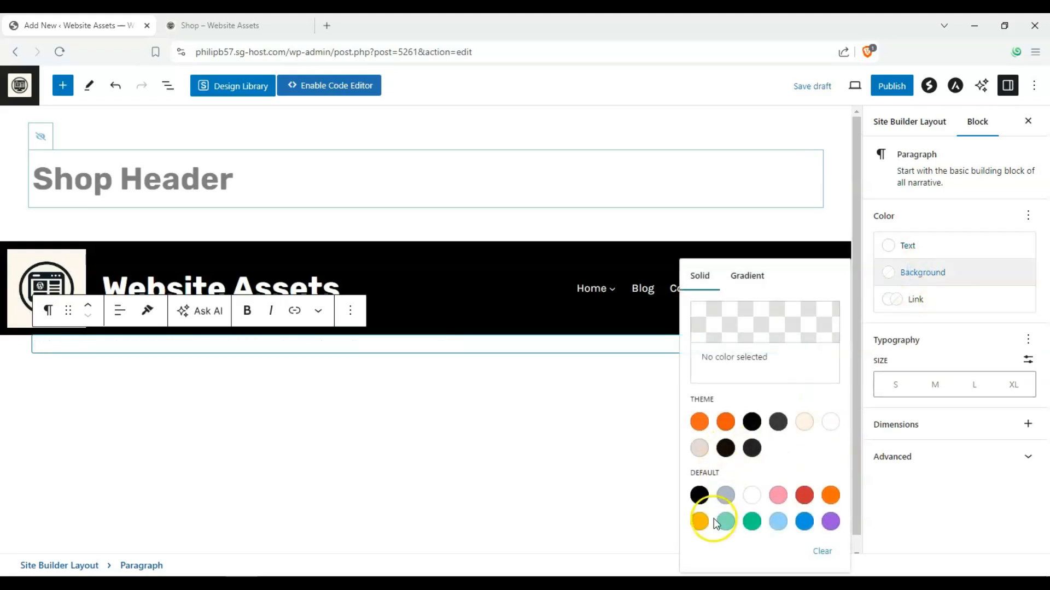
click(701, 522)
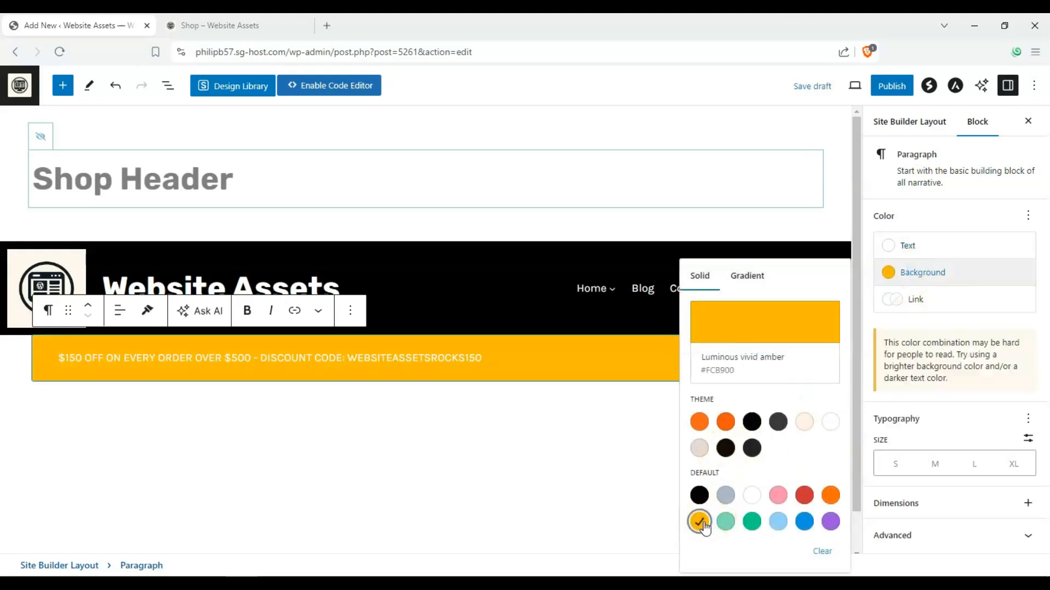
click(597, 370)
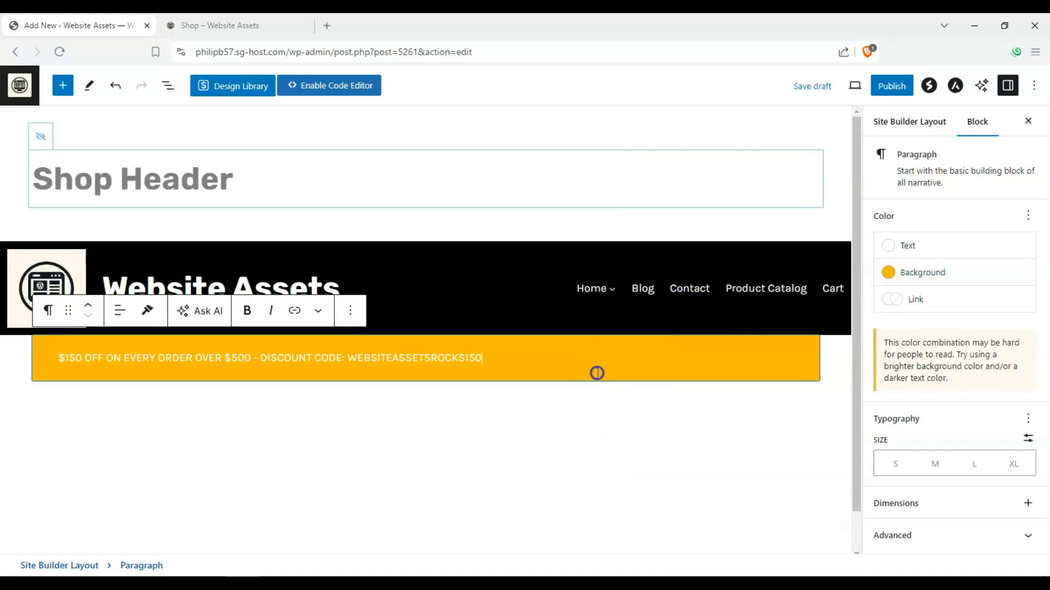
Try the larger text sizes on the discount paragraph and settle on size M.
click(935, 465)
click(1013, 464)
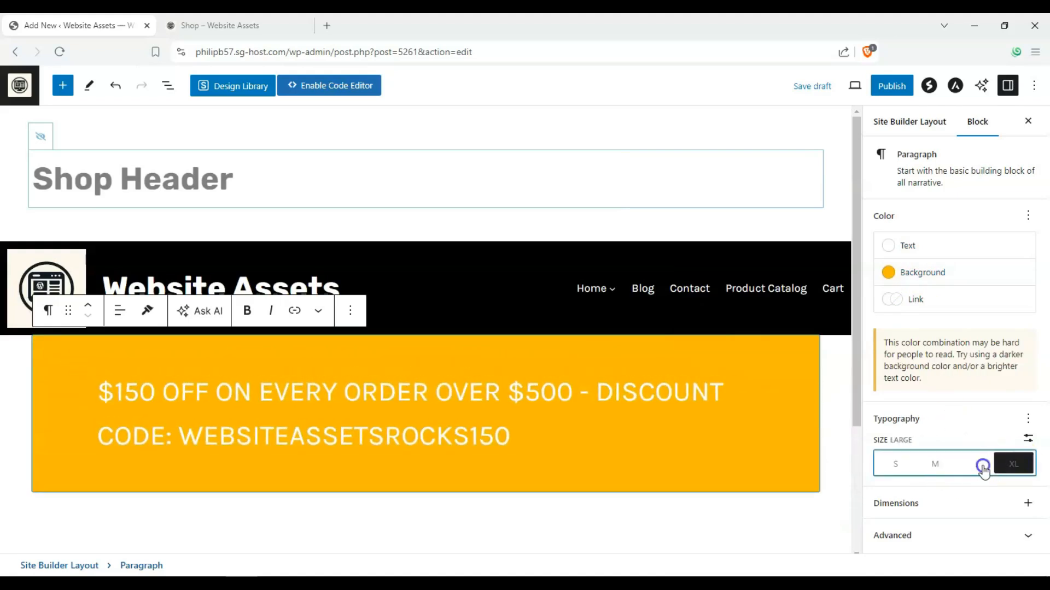
click(982, 467)
click(935, 465)
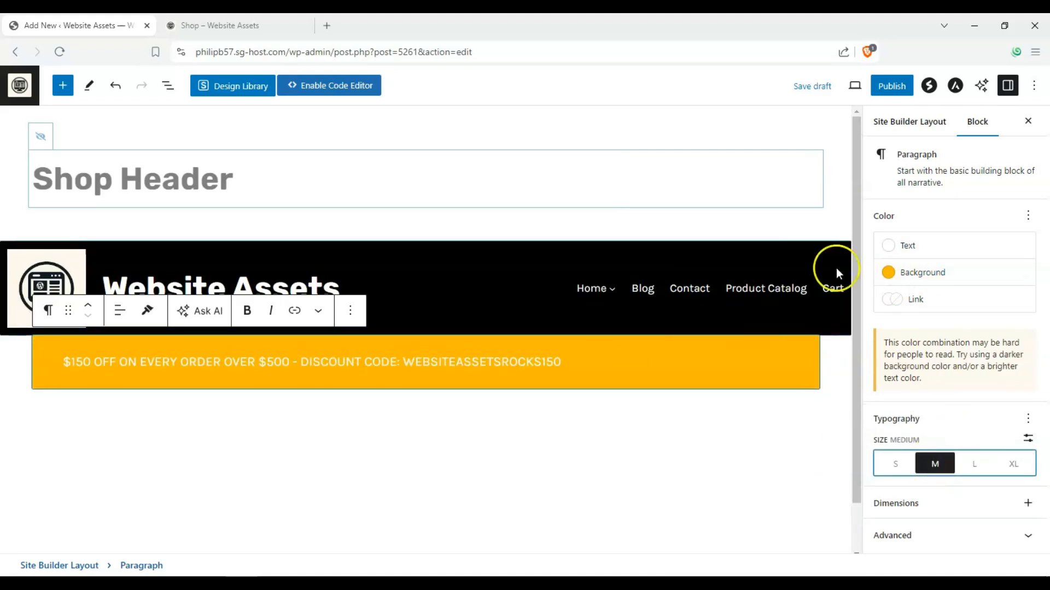
Center the text of the discount paragraph.
click(1028, 503)
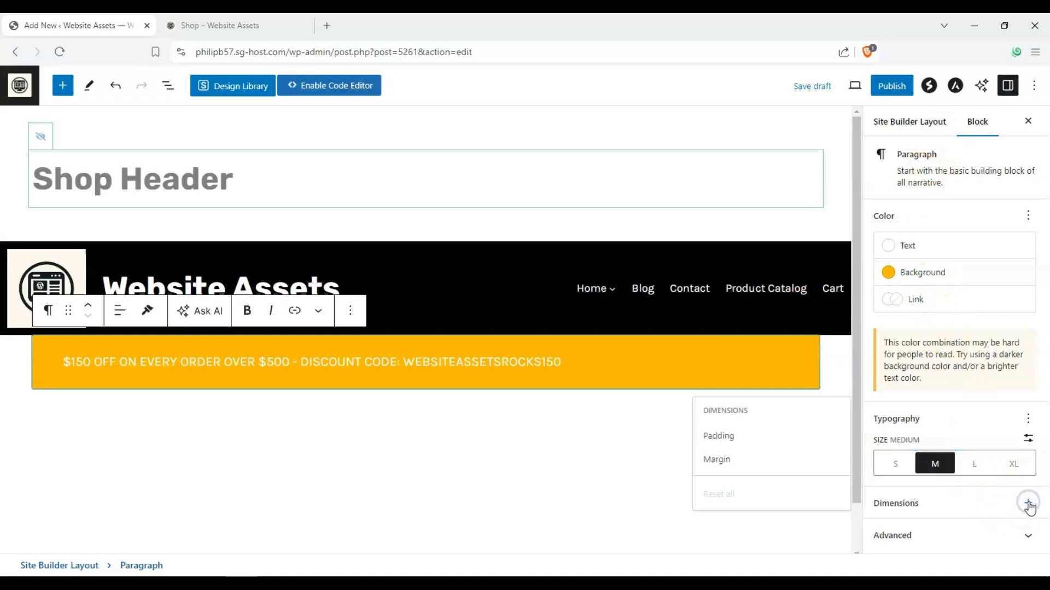
click(1028, 502)
click(1025, 534)
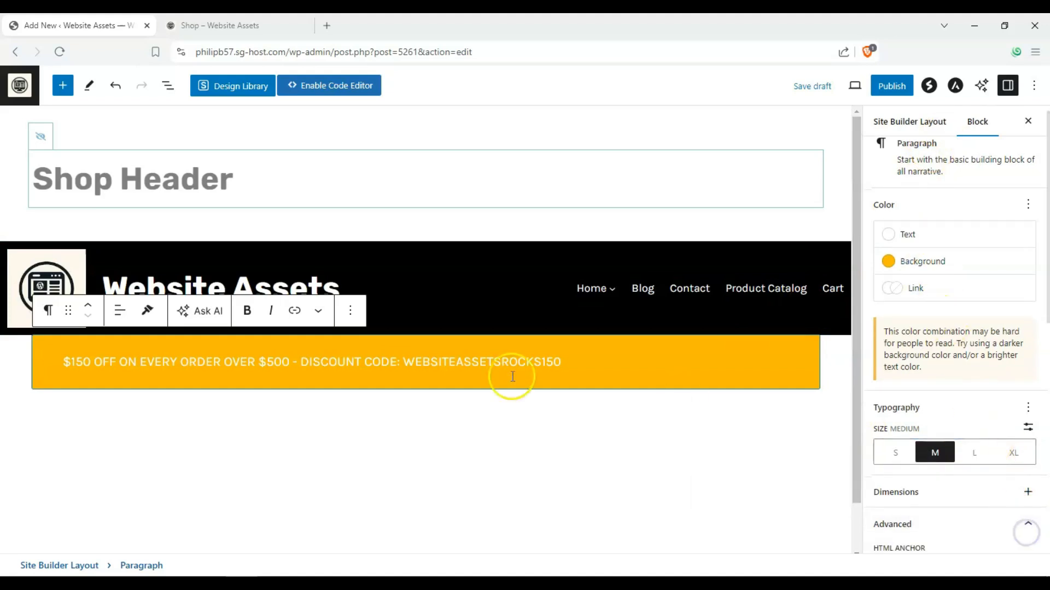
click(120, 310)
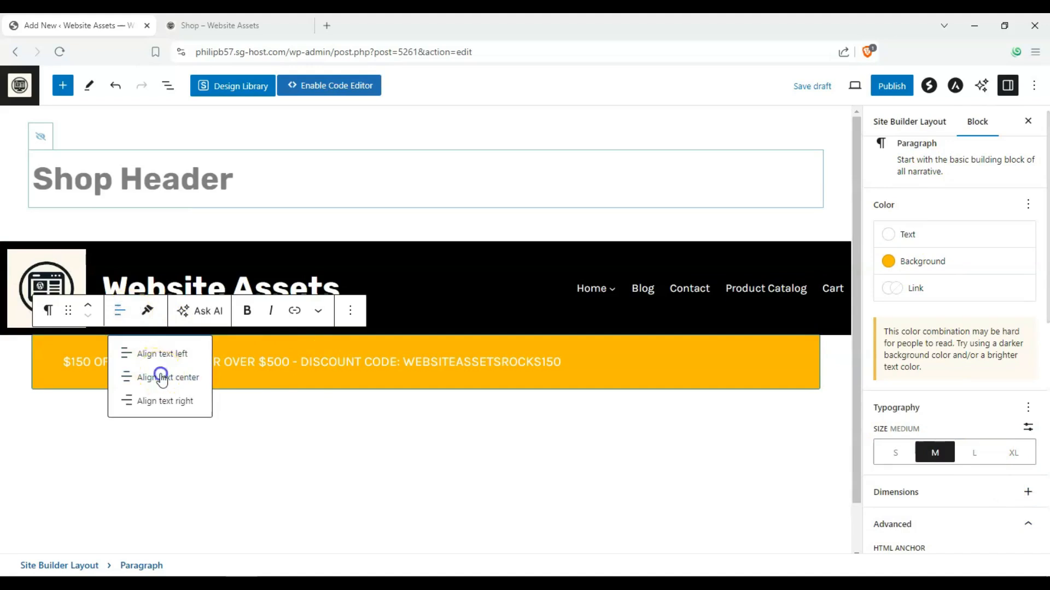
click(158, 375)
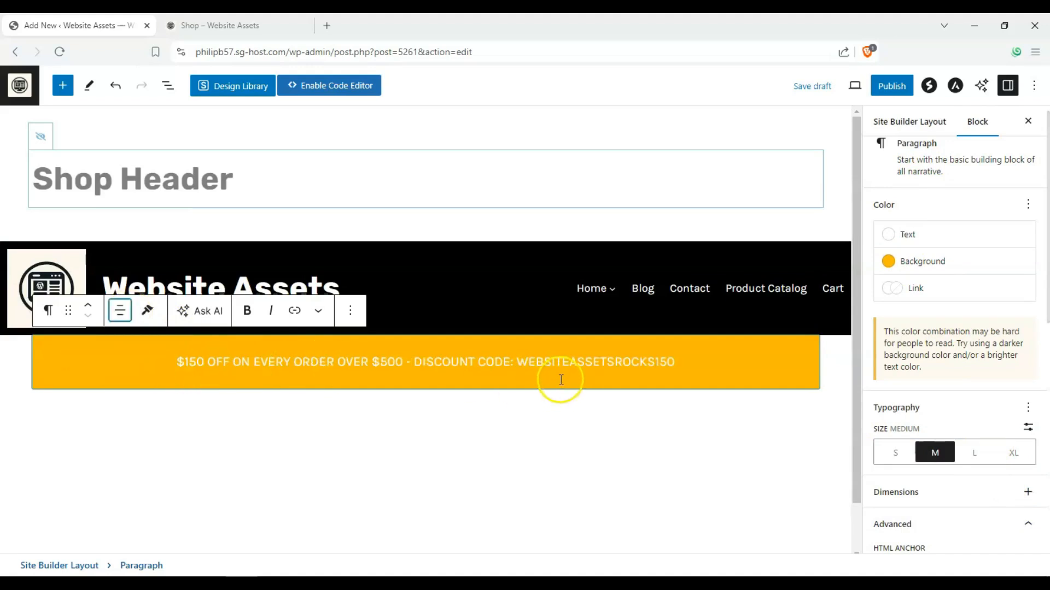
Change the discount paragraph's background color to Luminous vivid orange (#FF6900).
click(917, 289)
click(916, 289)
click(911, 234)
click(912, 234)
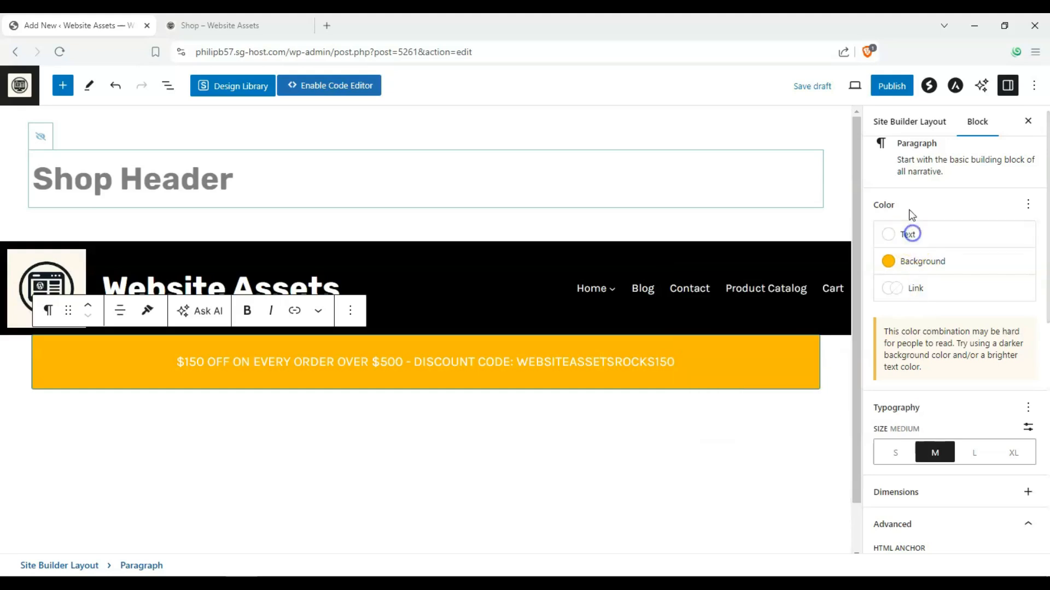
click(916, 271)
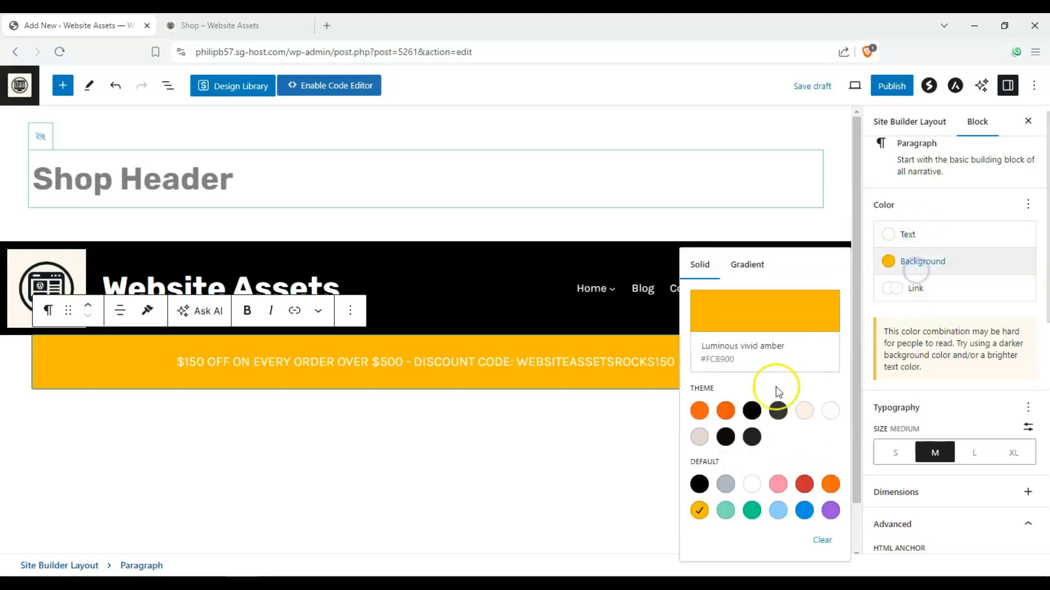
click(832, 485)
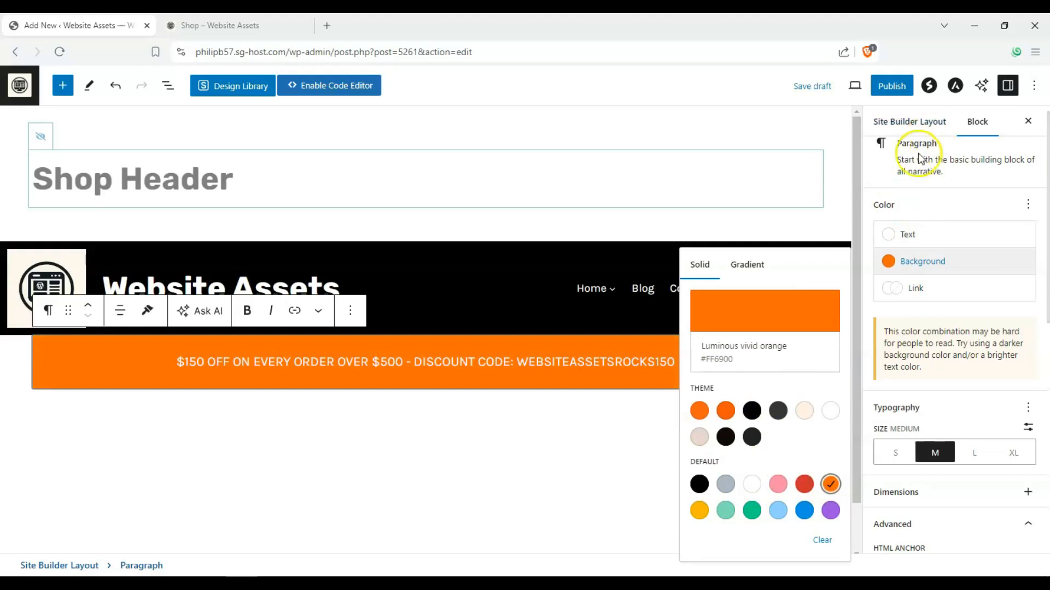
click(893, 176)
Review the discount paragraph's advanced settings, including its responsive visibility options and display conditions.
scroll(956, 206, down, 6)
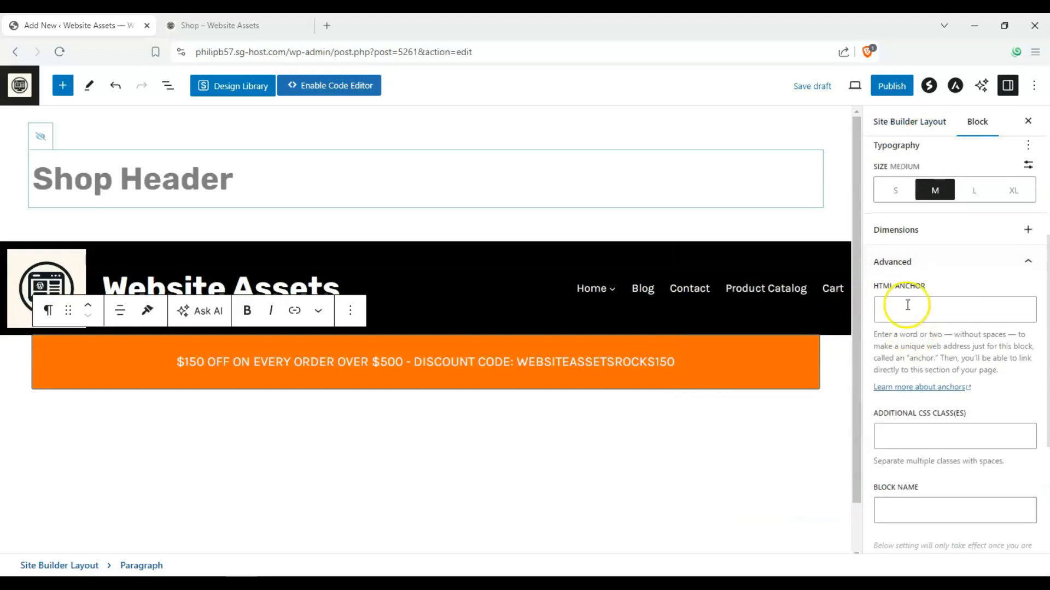
scroll(896, 407, down, 3)
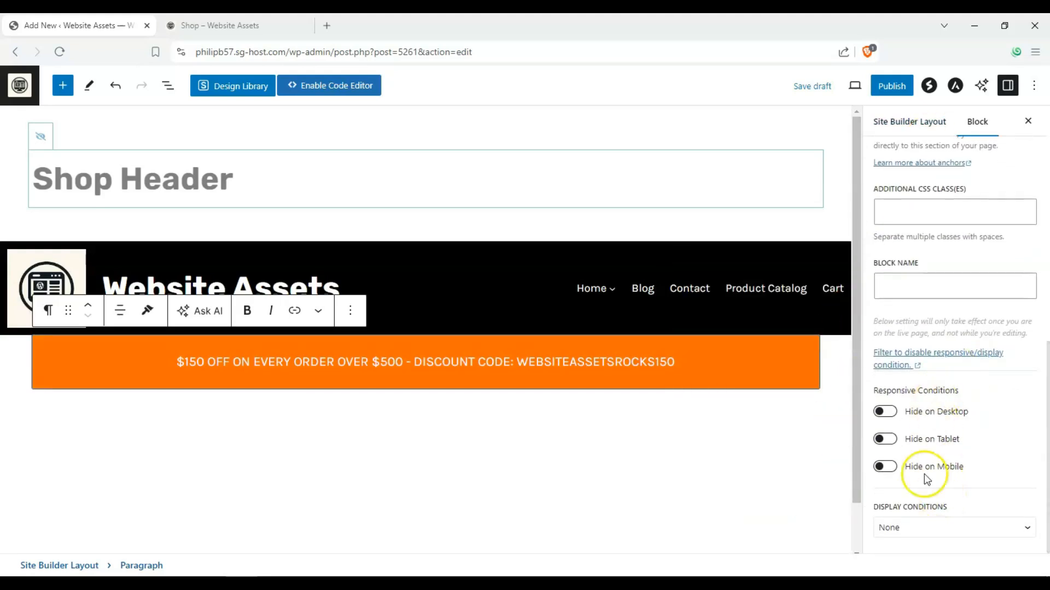
click(1026, 527)
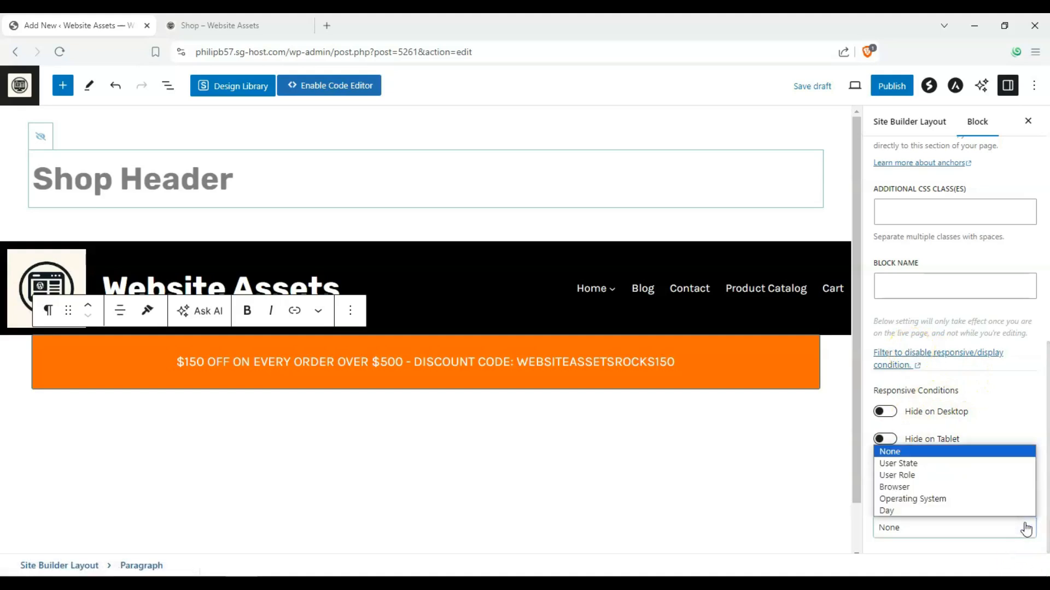
click(1025, 527)
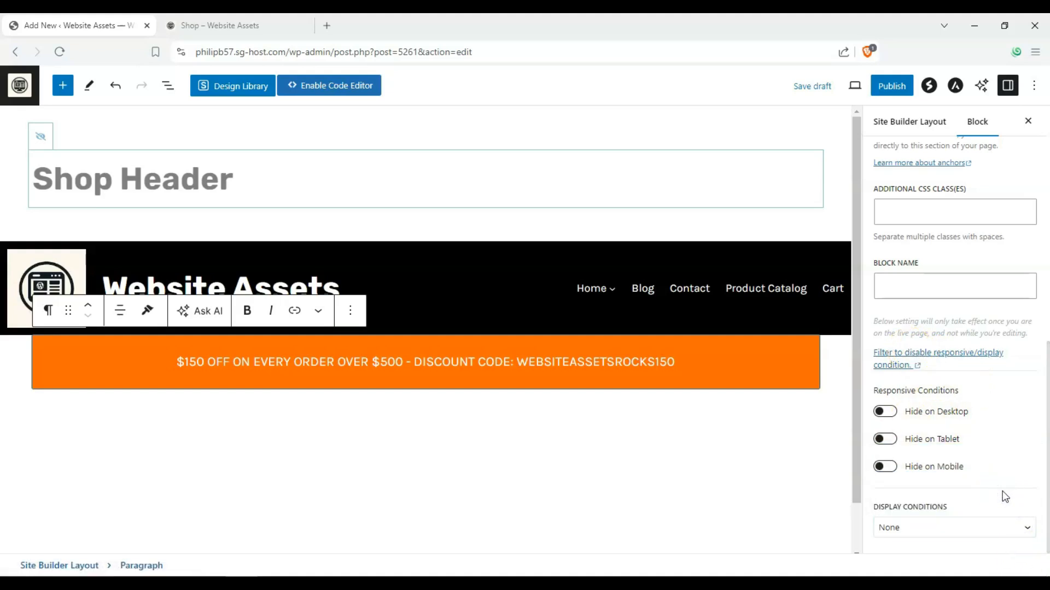
click(886, 467)
scroll(927, 263, up, 10)
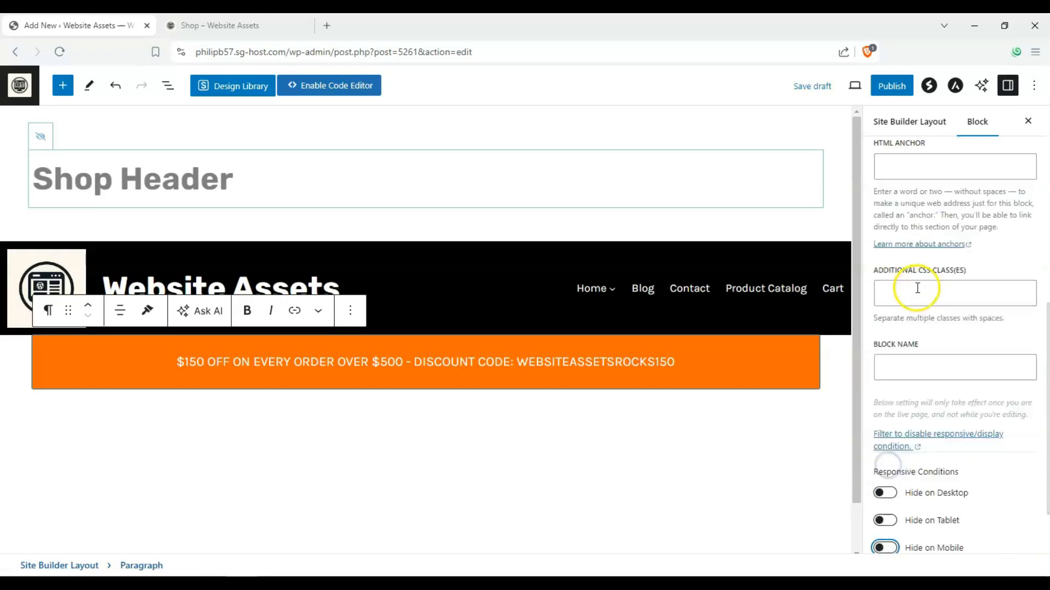
click(257, 433)
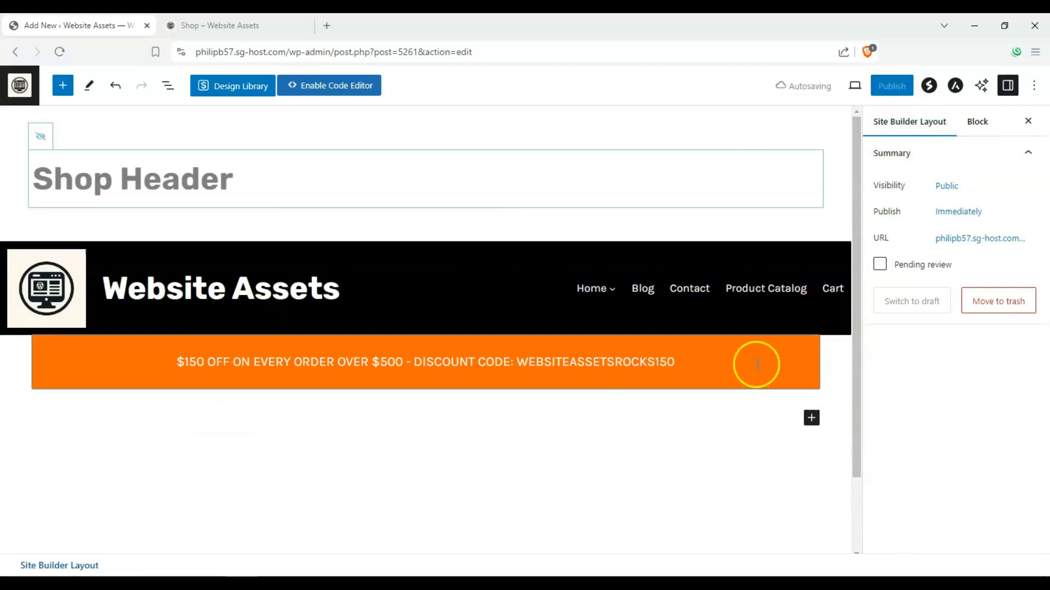
Open the Astra Site Builder settings for the layout and check the current header on the Shop page.
click(955, 86)
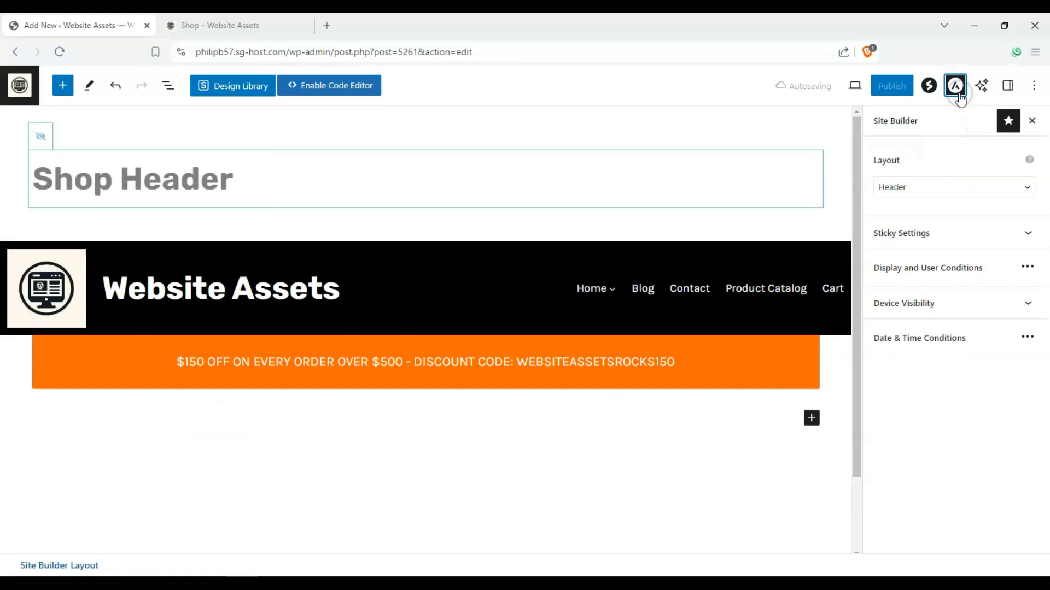
click(214, 24)
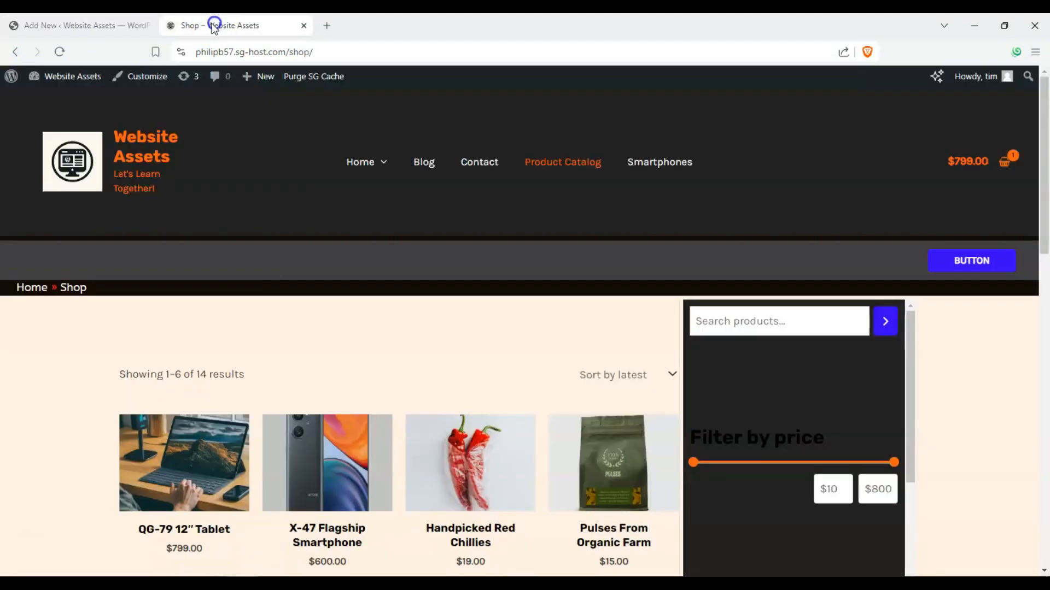
click(76, 25)
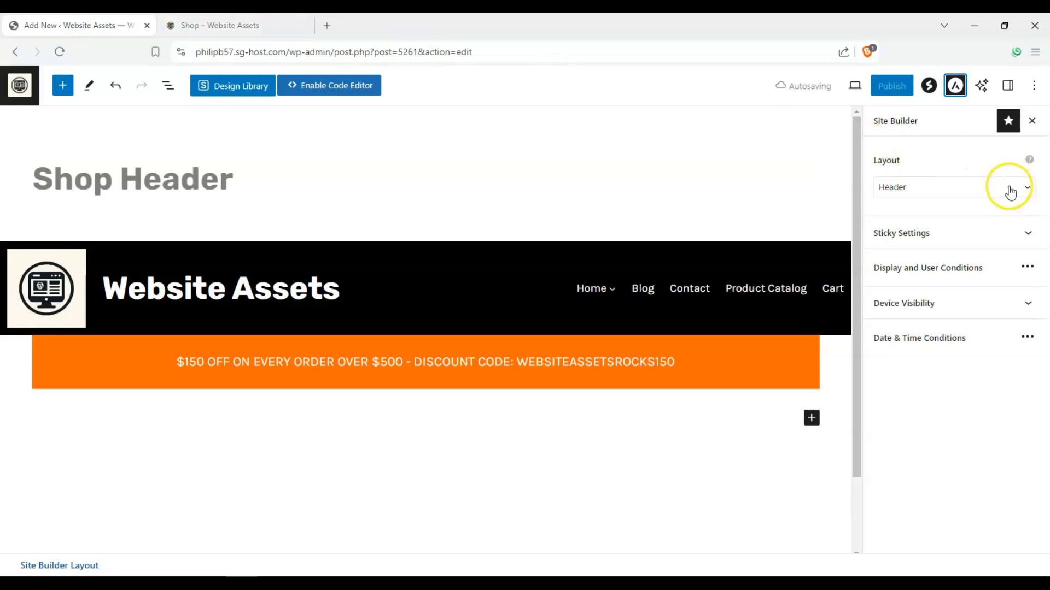
drag(854, 162, 914, 181)
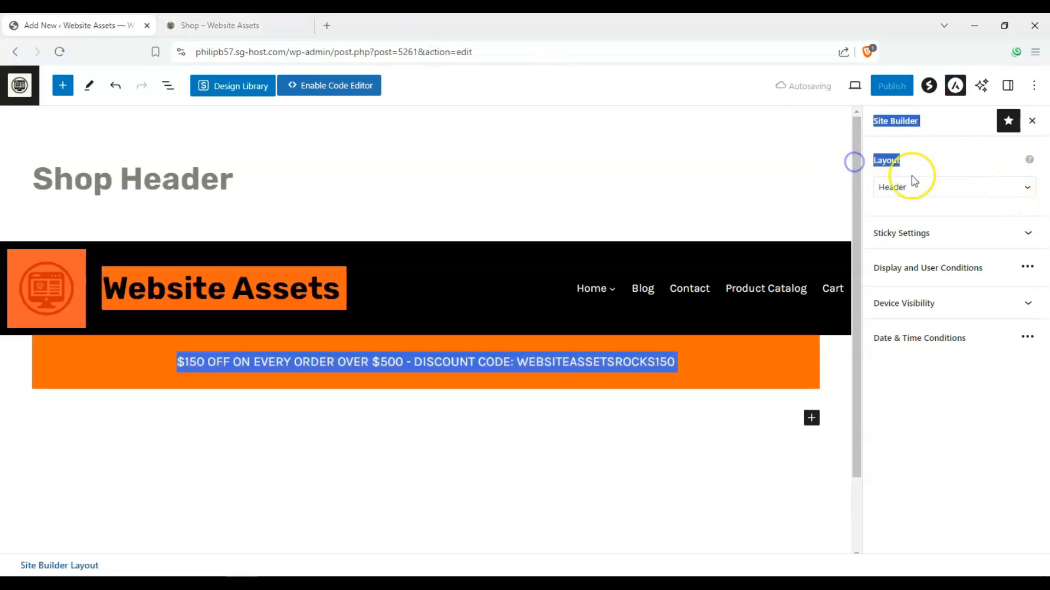
Enable the sticky header with the shrink effect and set it to stick on Desktop.
click(1021, 231)
click(1024, 258)
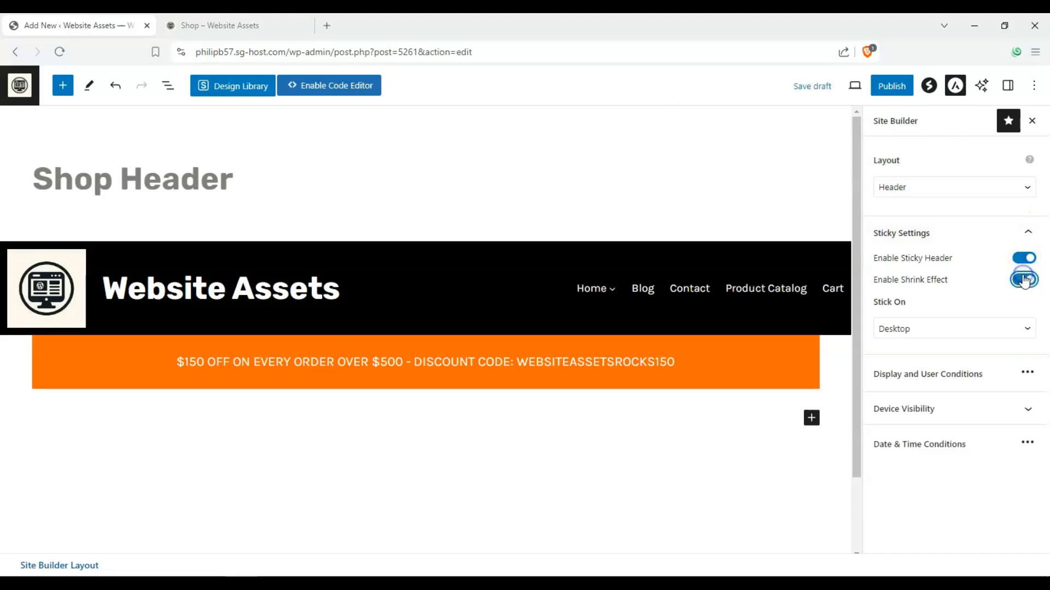
click(1023, 328)
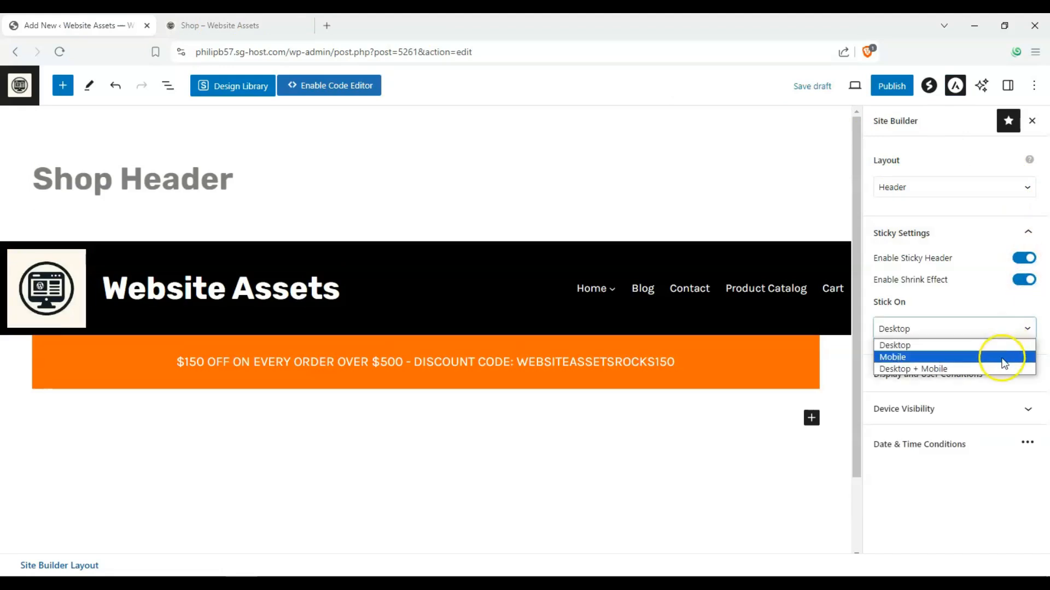
click(1001, 369)
click(997, 328)
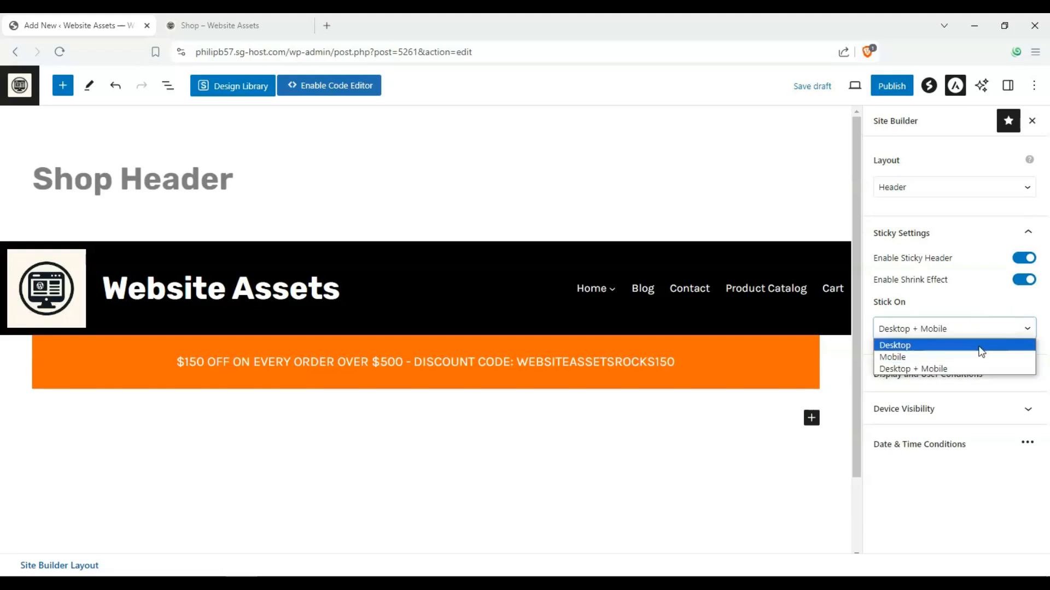
click(983, 367)
click(979, 346)
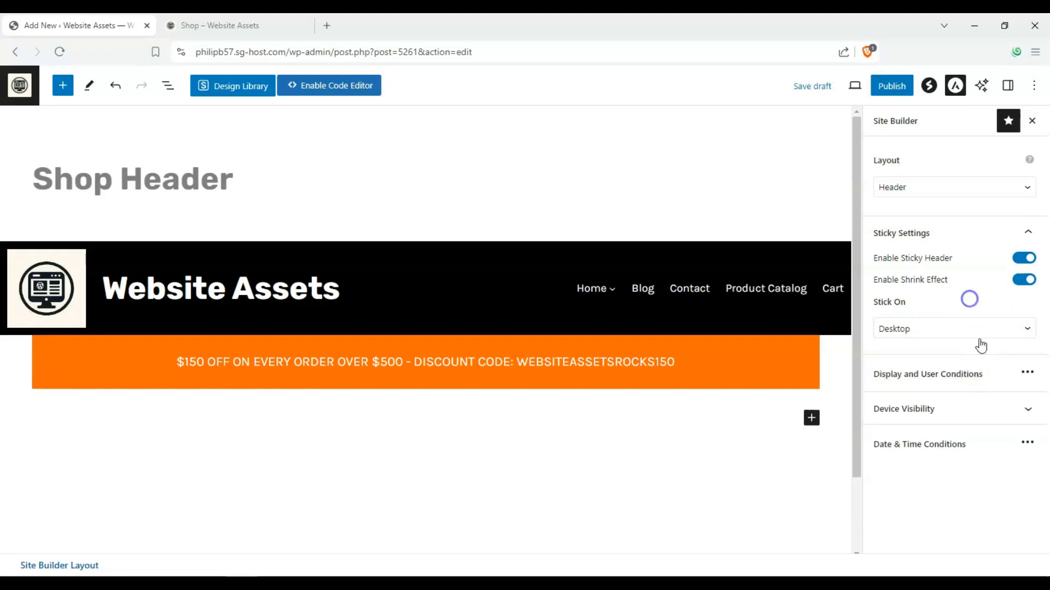
Set the layout's display condition so the header shows on the WooCommerce Shop Page.
click(1021, 373)
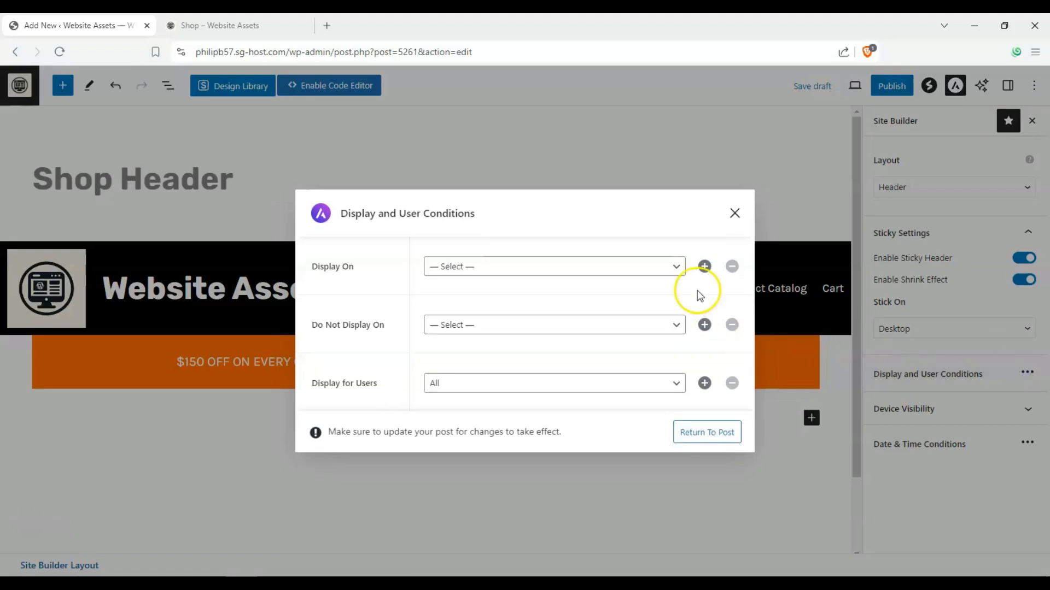
click(671, 268)
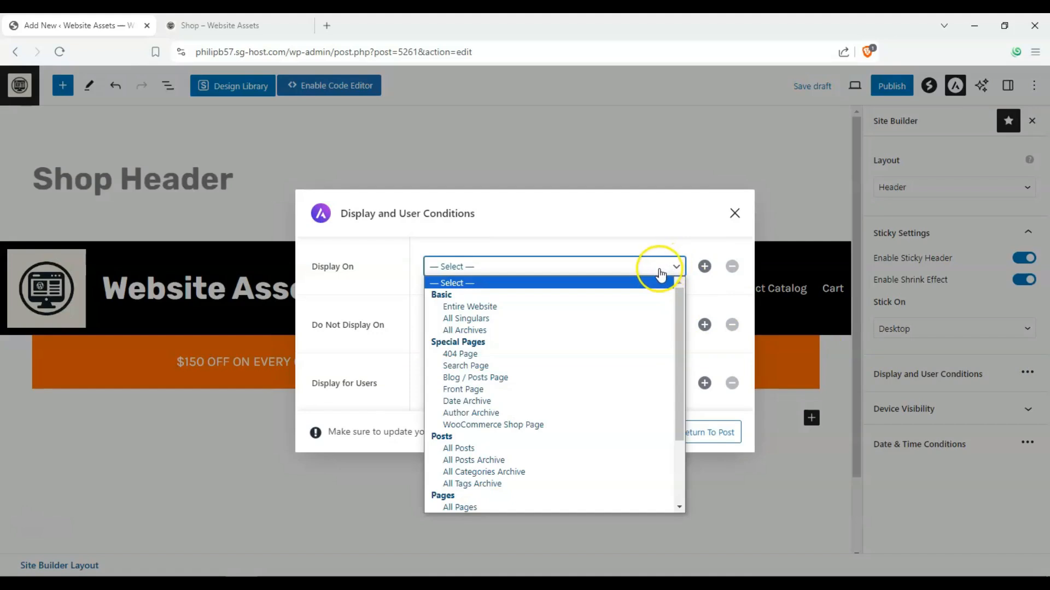
click(583, 427)
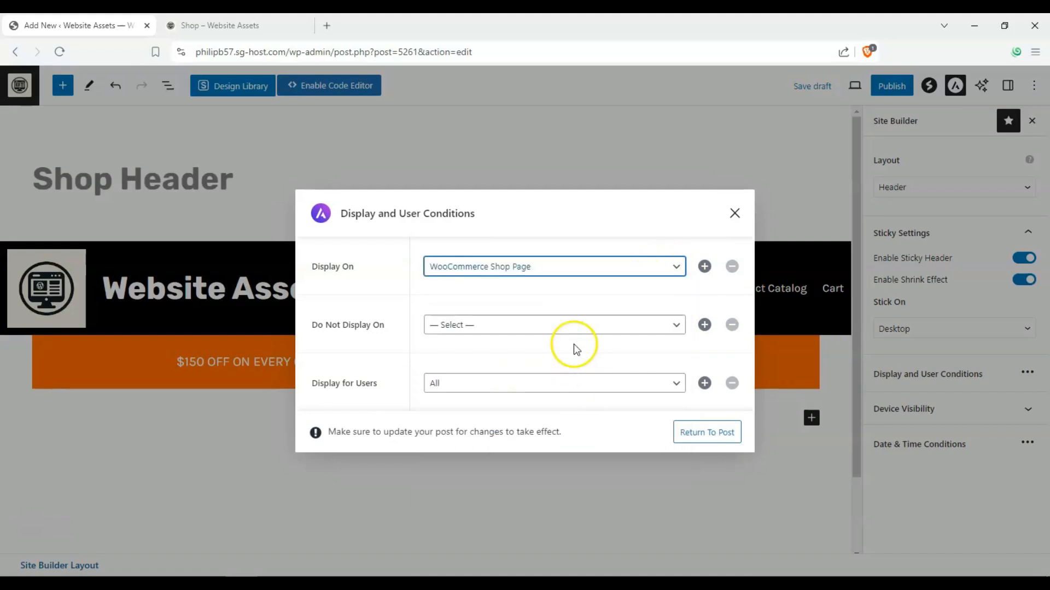
Examine the page types offered for the Do Not Display On condition without choosing one.
click(576, 325)
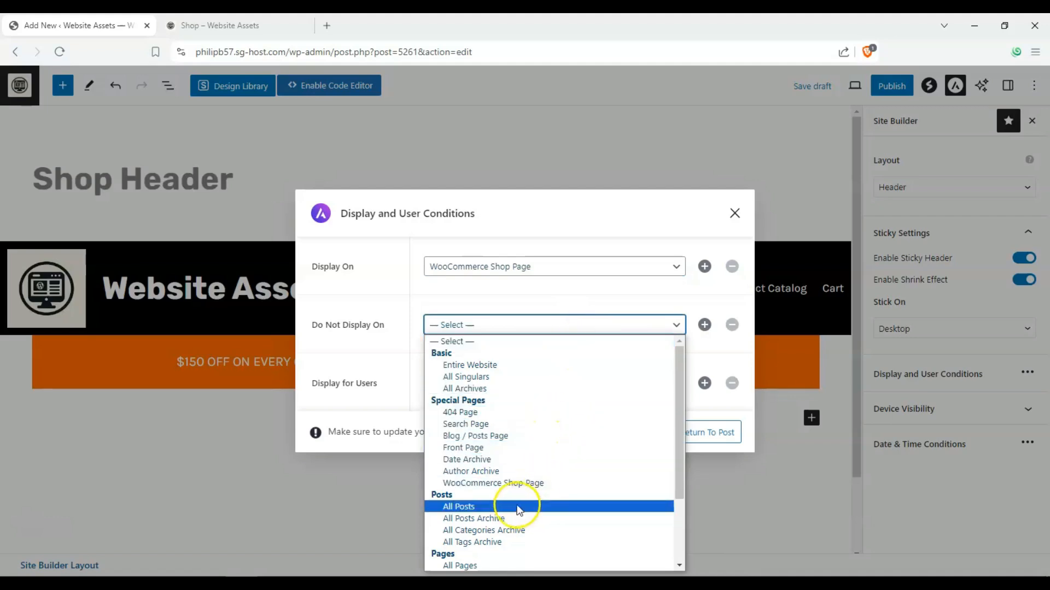
scroll(524, 438, down, 3)
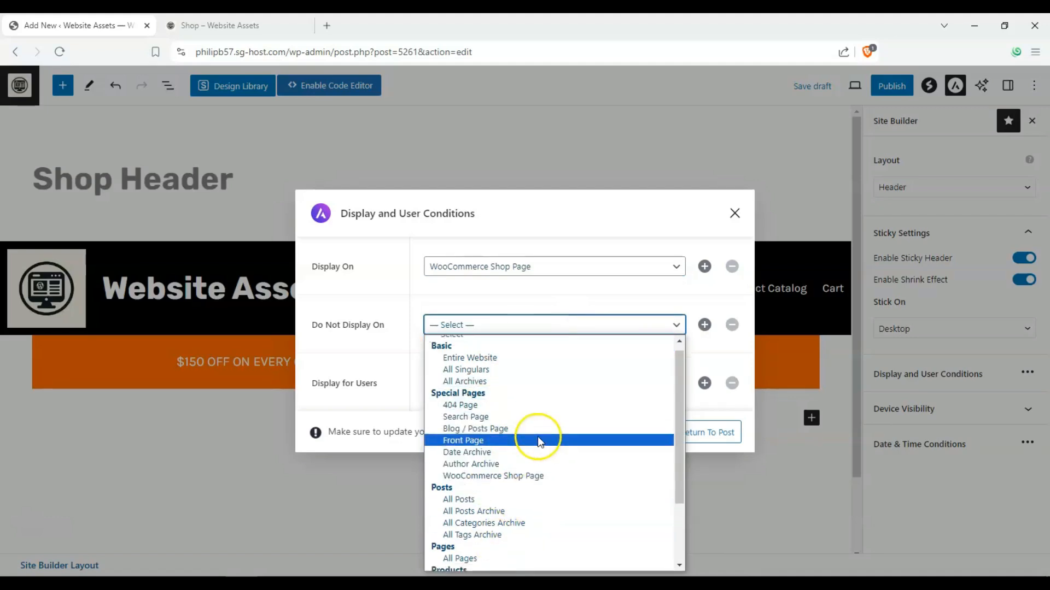
click(381, 342)
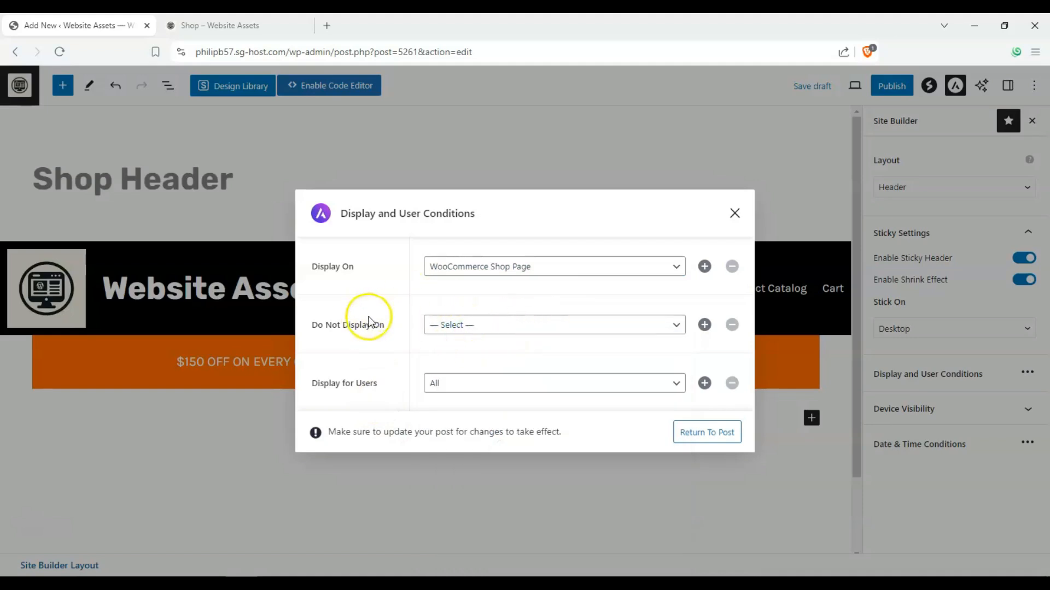
click(500, 326)
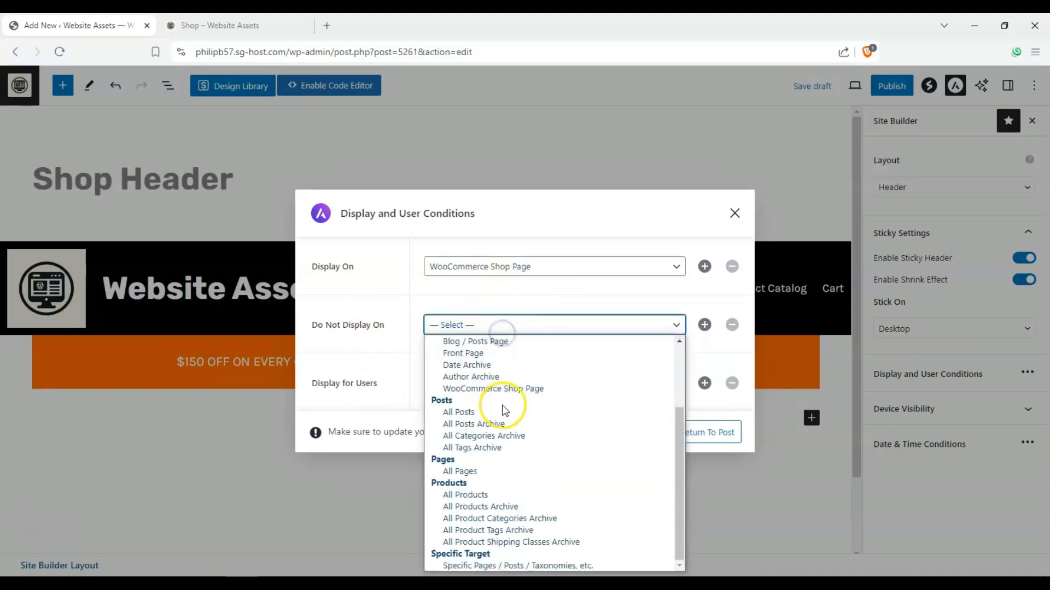
click(380, 355)
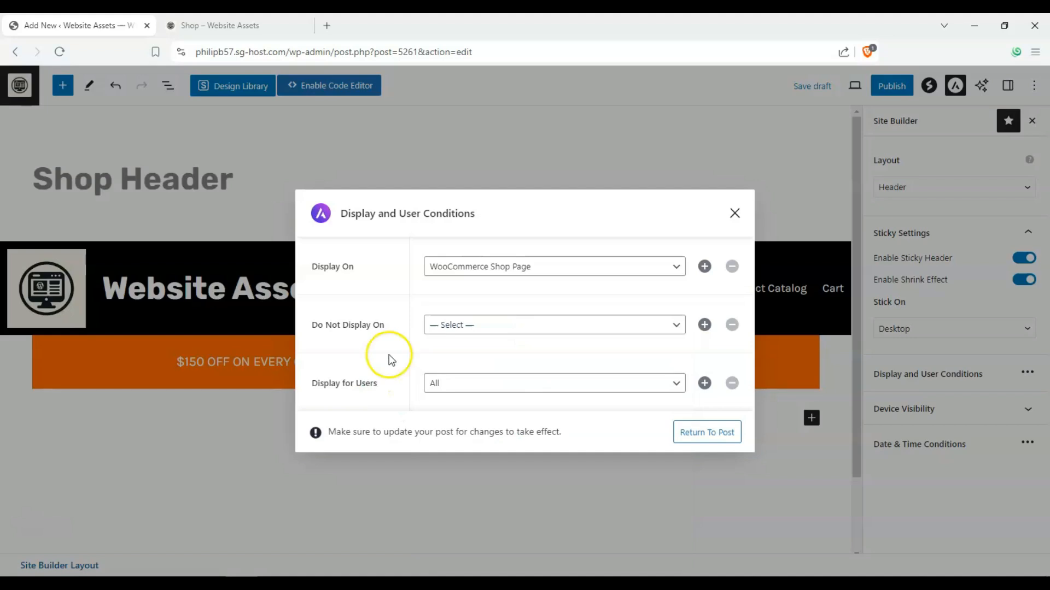
Restrict the header's display to Logged In users and return to the layout.
click(583, 385)
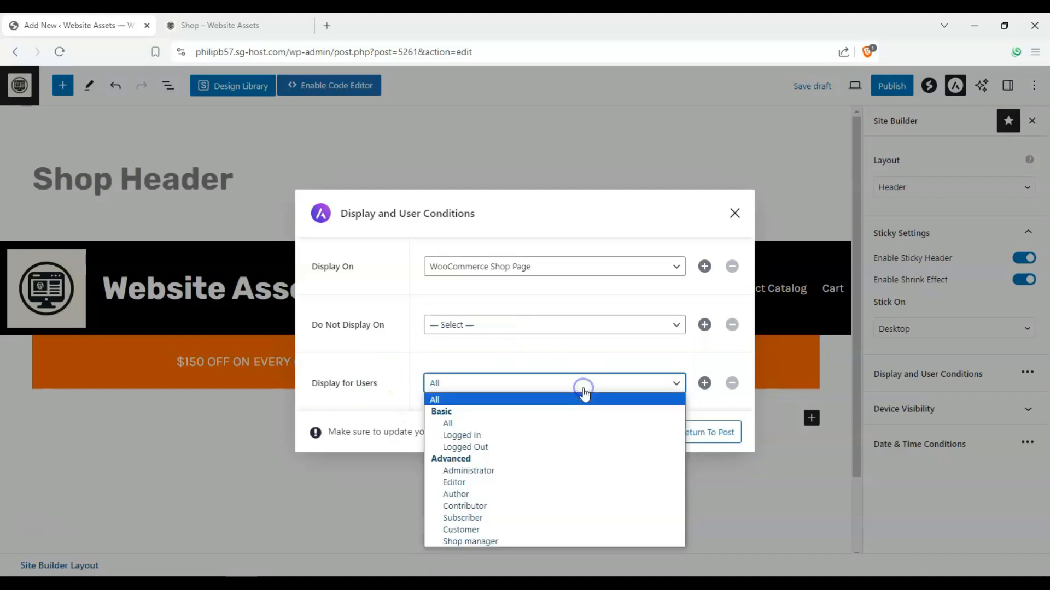
click(562, 436)
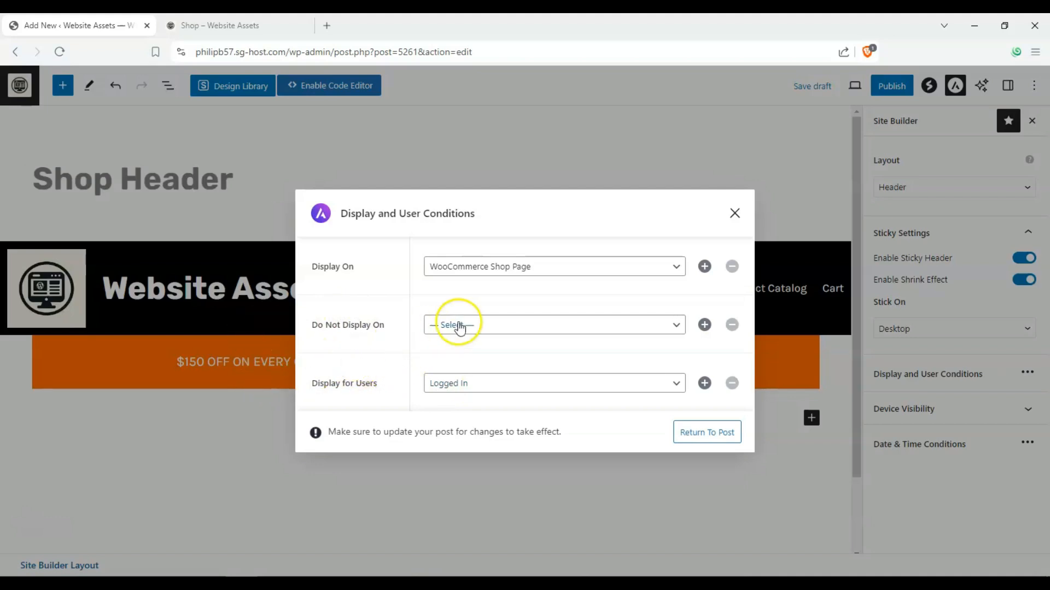
click(728, 431)
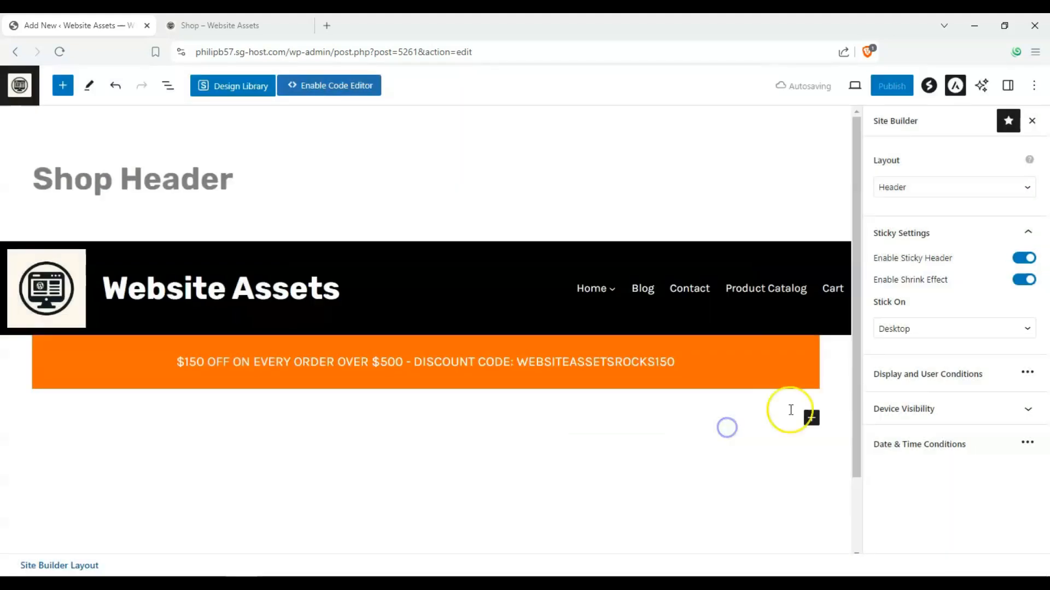
Try the Time Event option in the layout's date and time conditions, turn it back off, and return to the layout.
click(1026, 442)
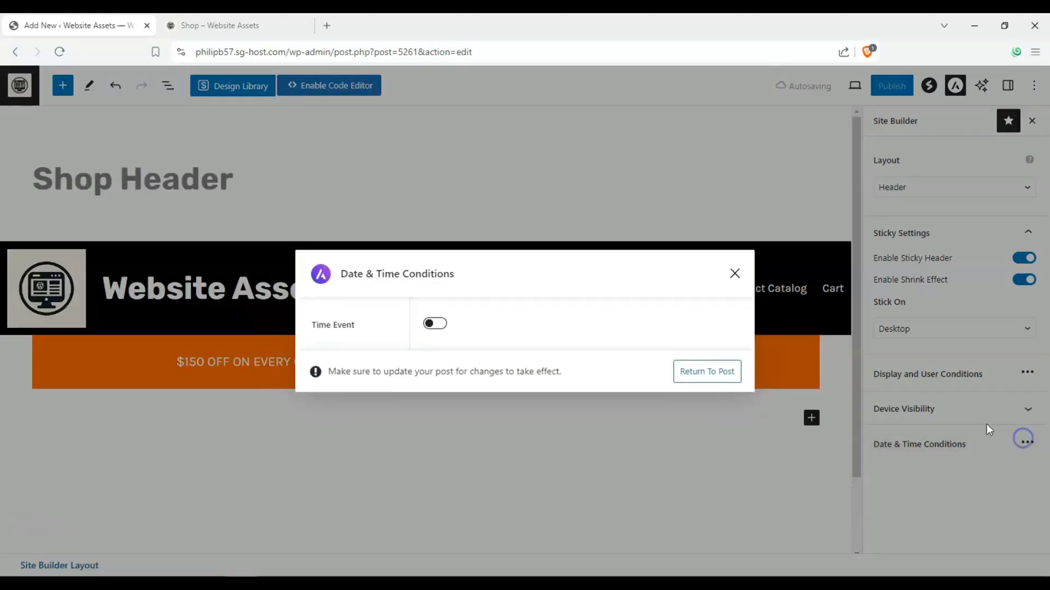
click(431, 324)
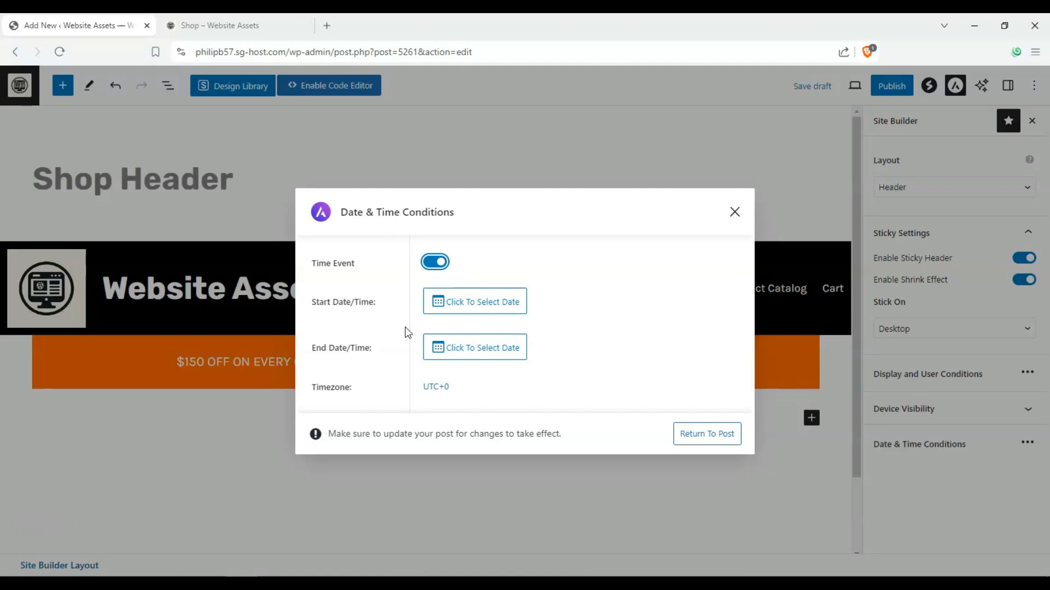
click(437, 305)
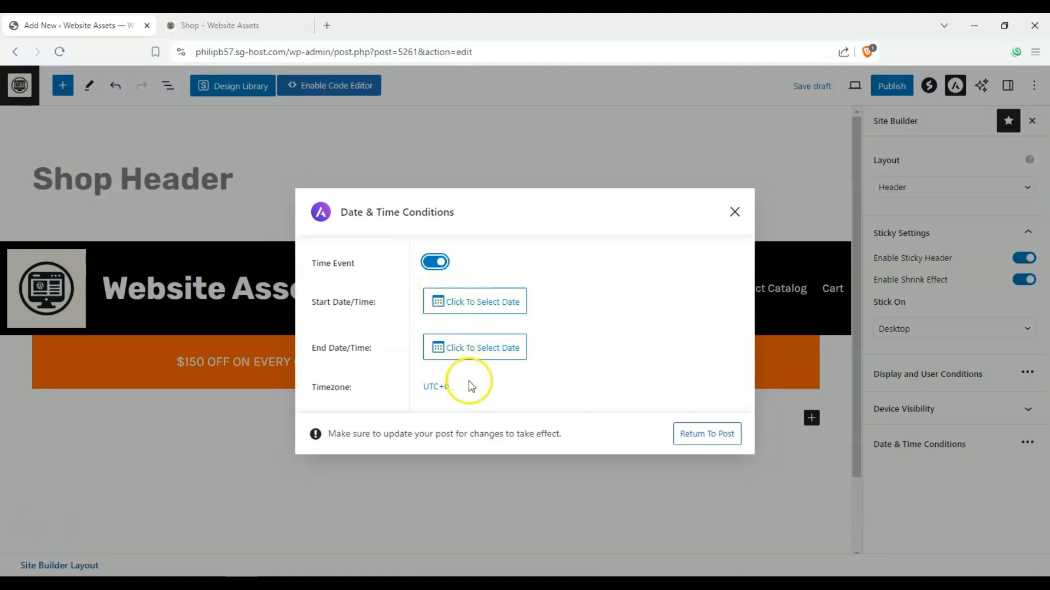
drag(459, 388, 426, 393)
click(497, 397)
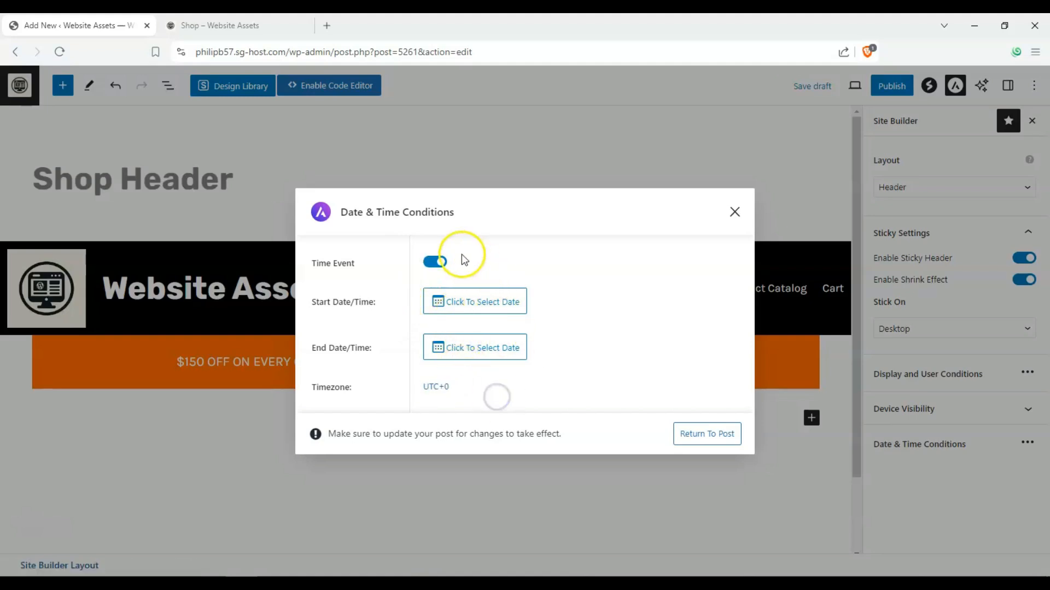
click(436, 264)
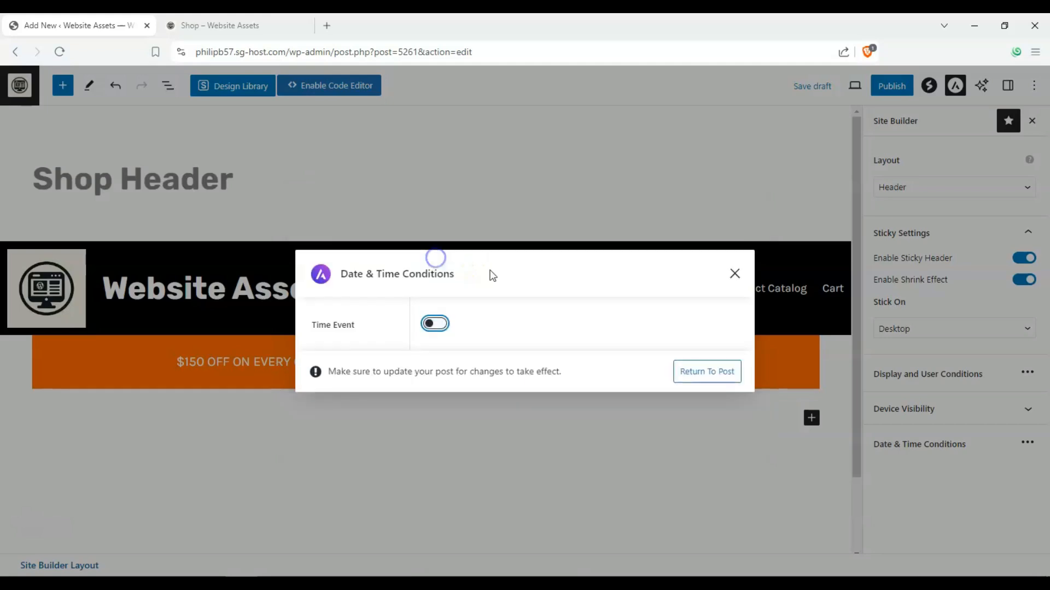
click(679, 372)
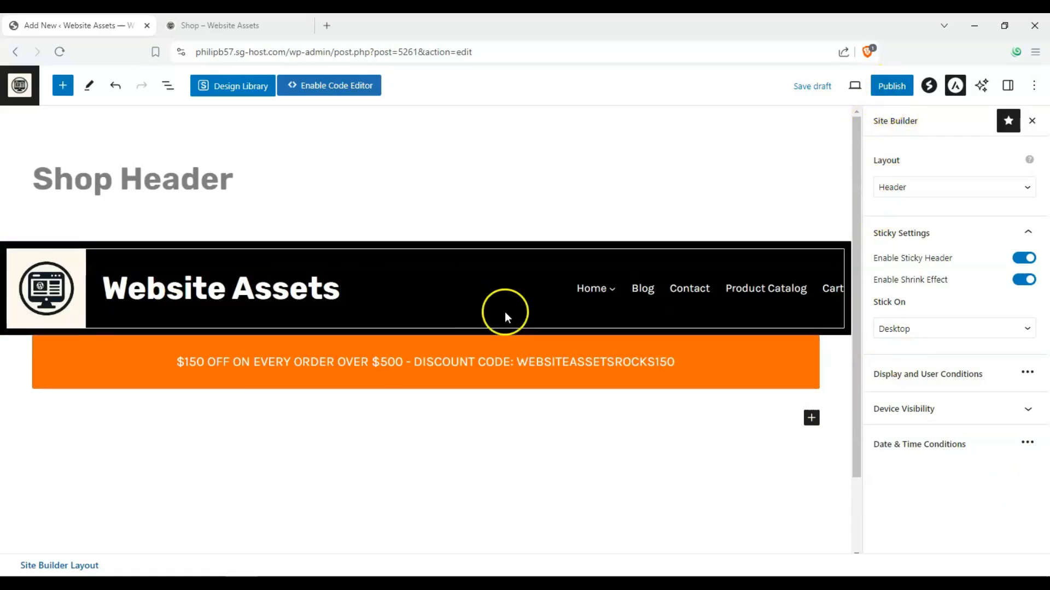
Browse the block library for other blocks that could be added to the header.
click(812, 419)
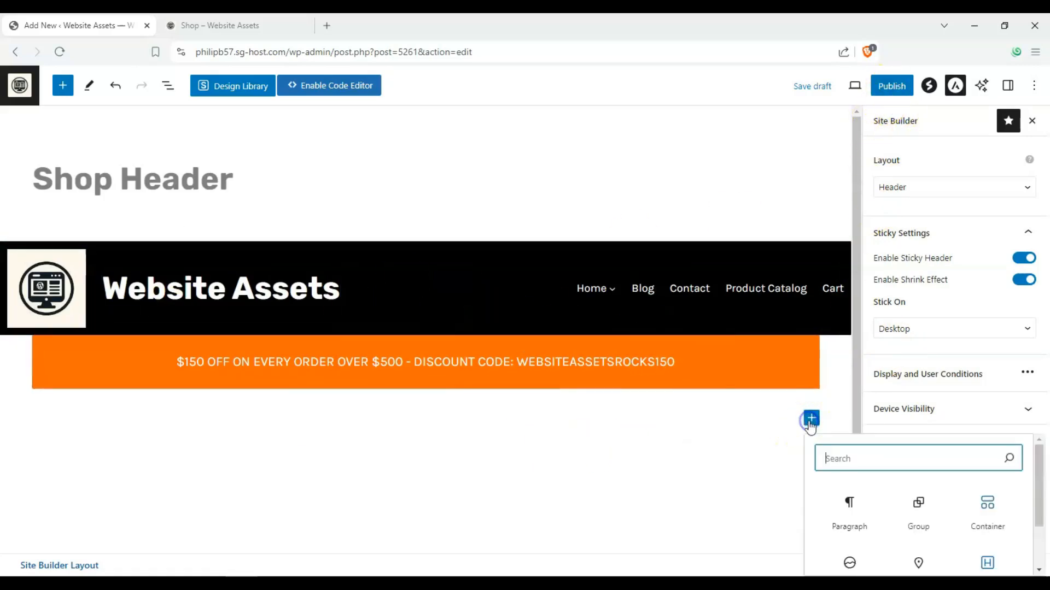
key(Escape)
click(63, 85)
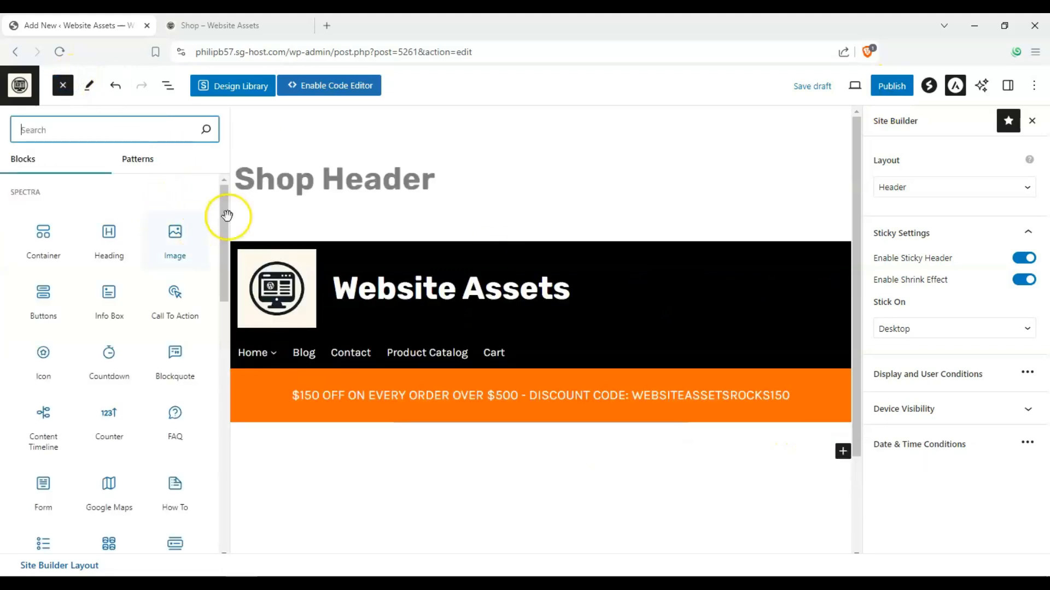
drag(223, 188, 223, 253)
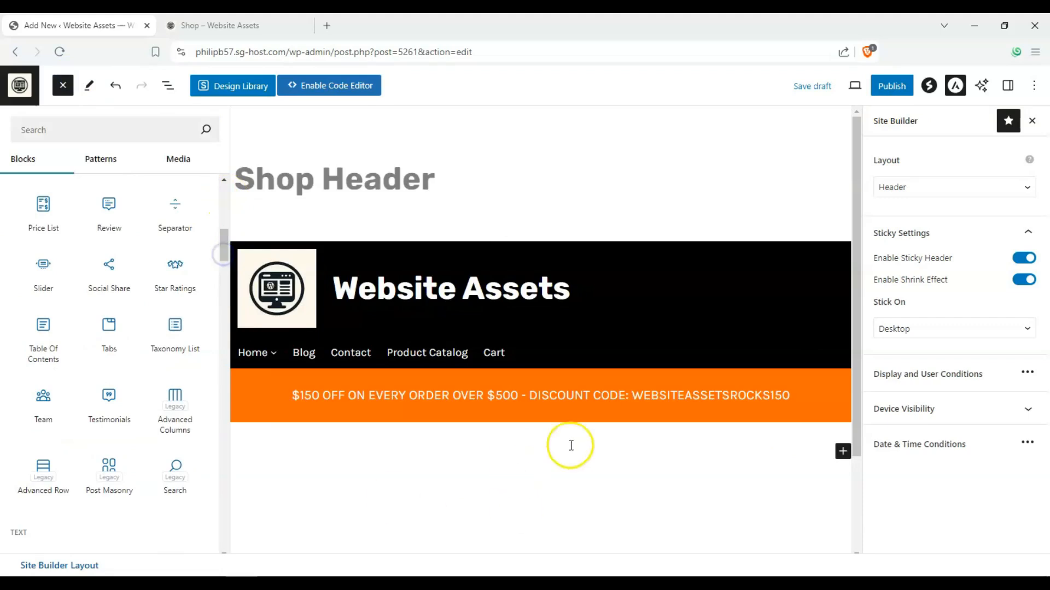
drag(225, 256, 212, 215)
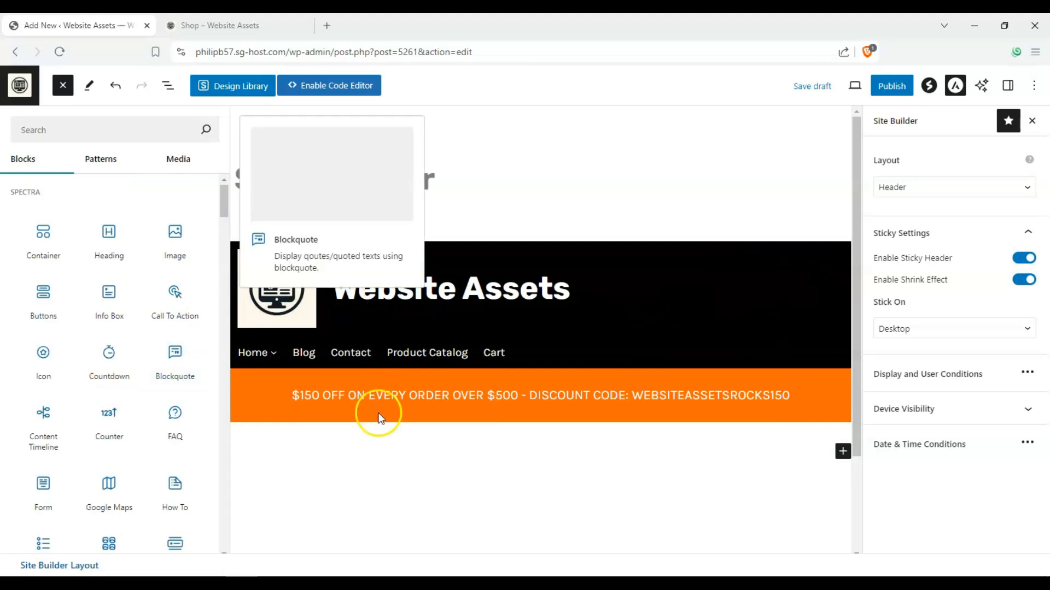
Close the block library and publish the Shop Header layout with public visibility.
click(63, 85)
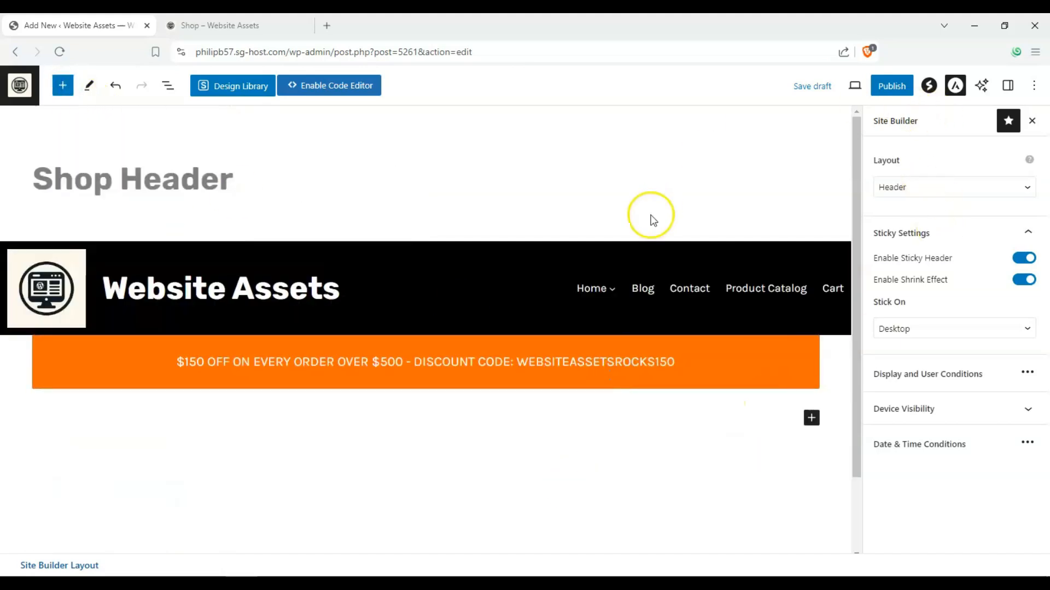
click(879, 94)
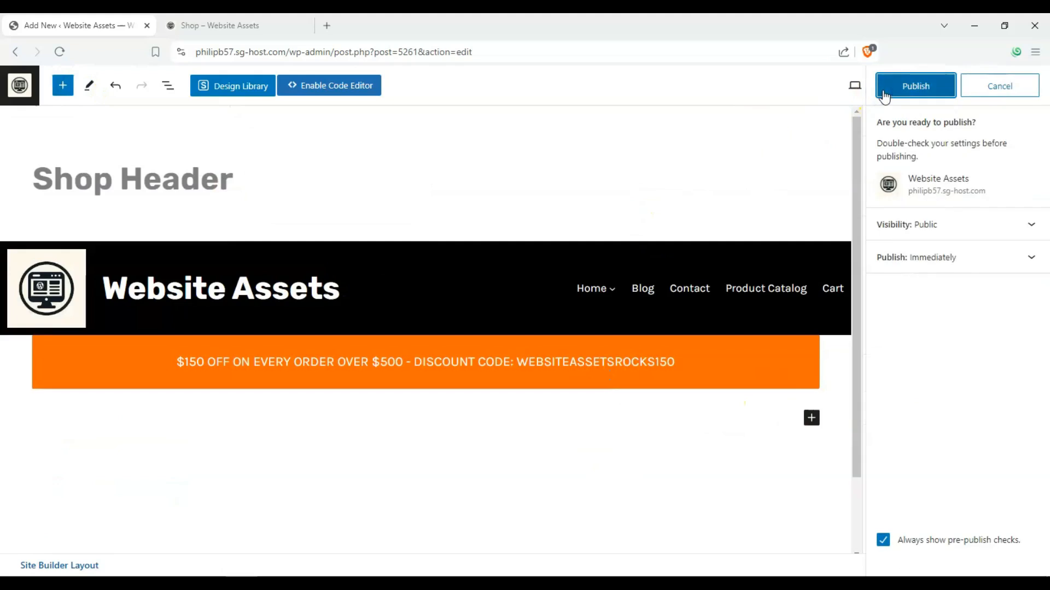
click(884, 93)
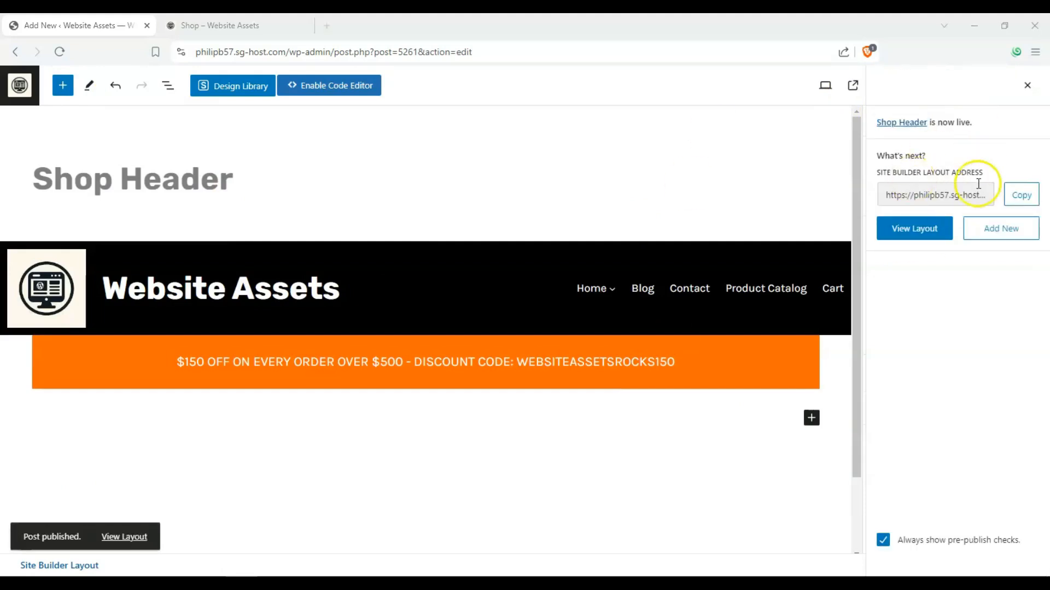
Compare the header on the live site's home page with the one on the Product Catalog page.
click(219, 30)
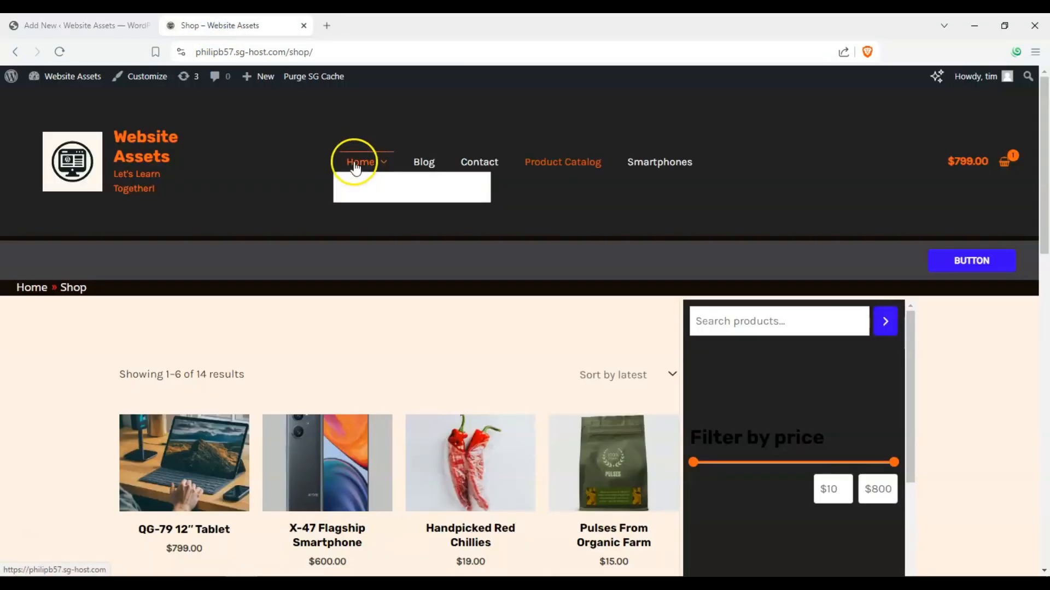
click(147, 145)
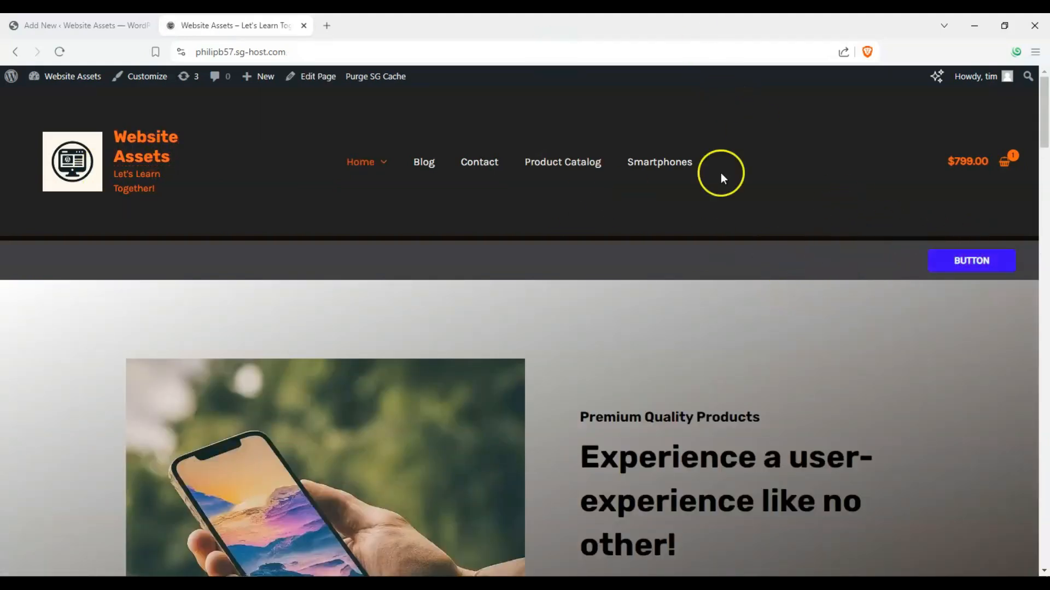
drag(1043, 129, 1043, 98)
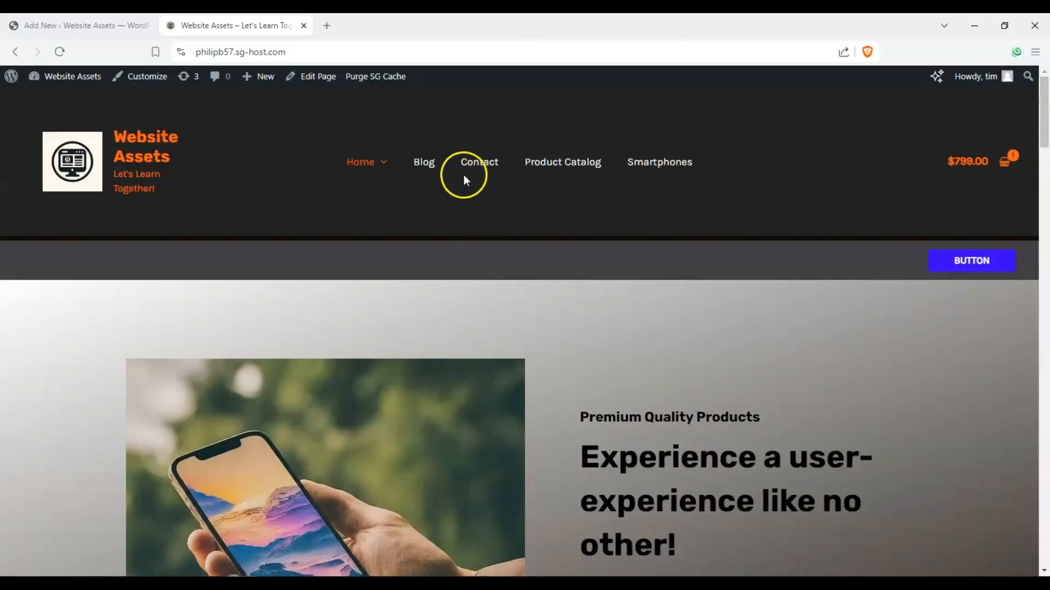
click(555, 163)
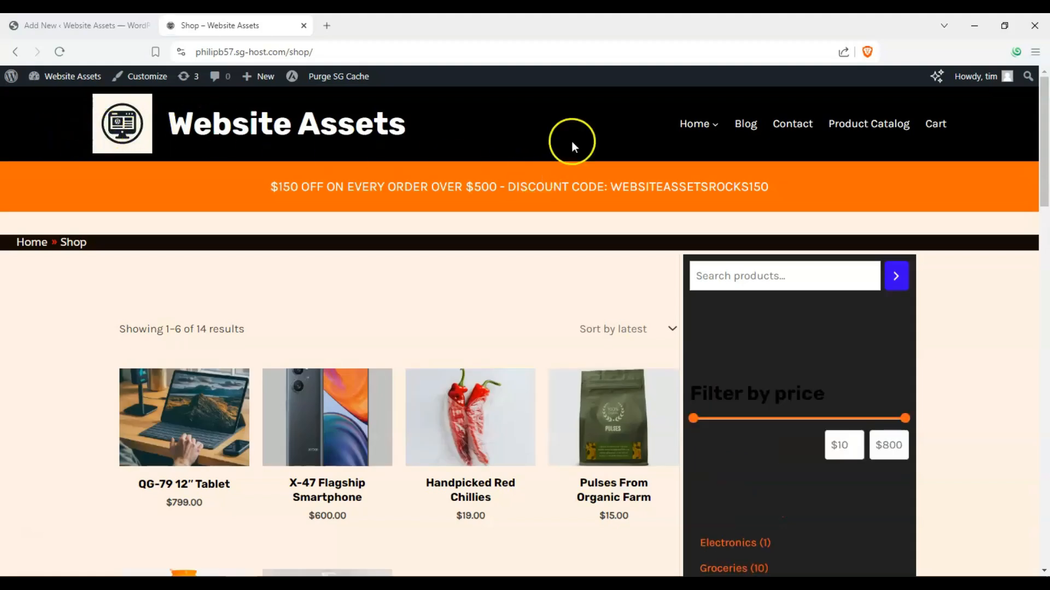
Read the discount offer and code in the live shop page's orange banner.
drag(773, 196, 611, 191)
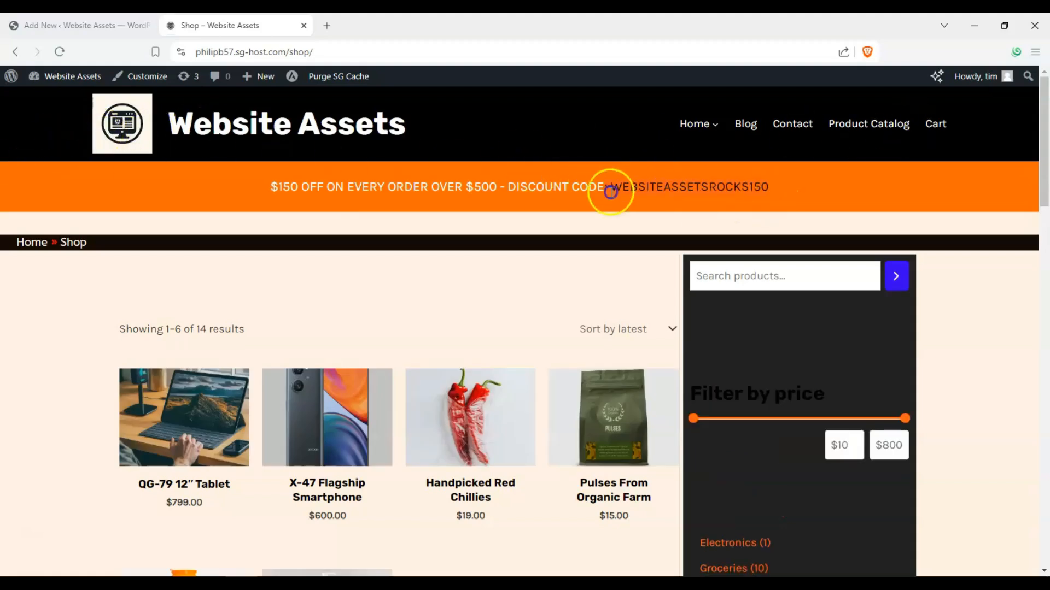
click(258, 195)
drag(772, 192, 688, 195)
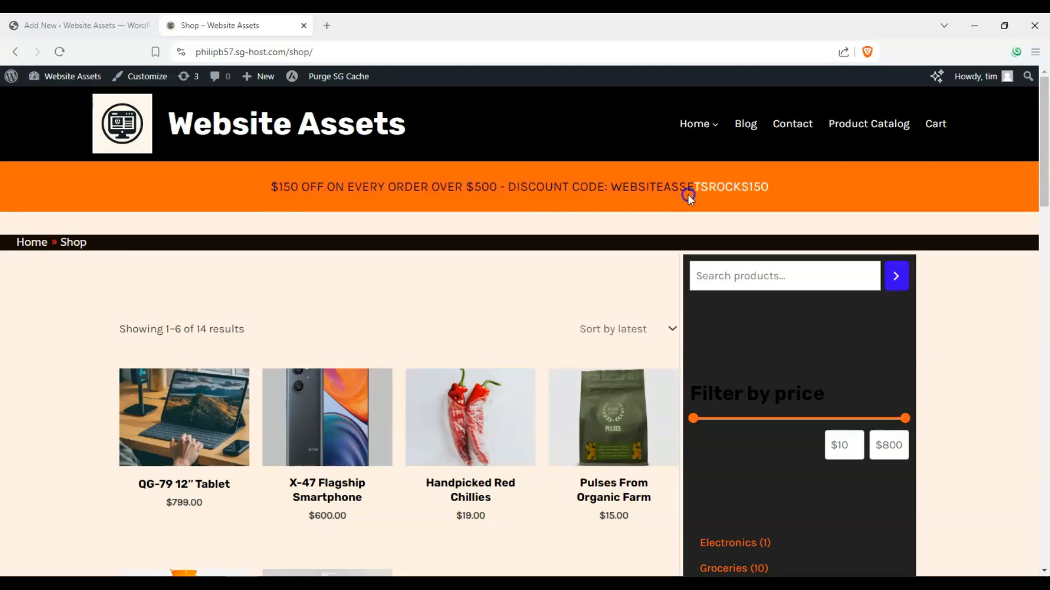
click(770, 189)
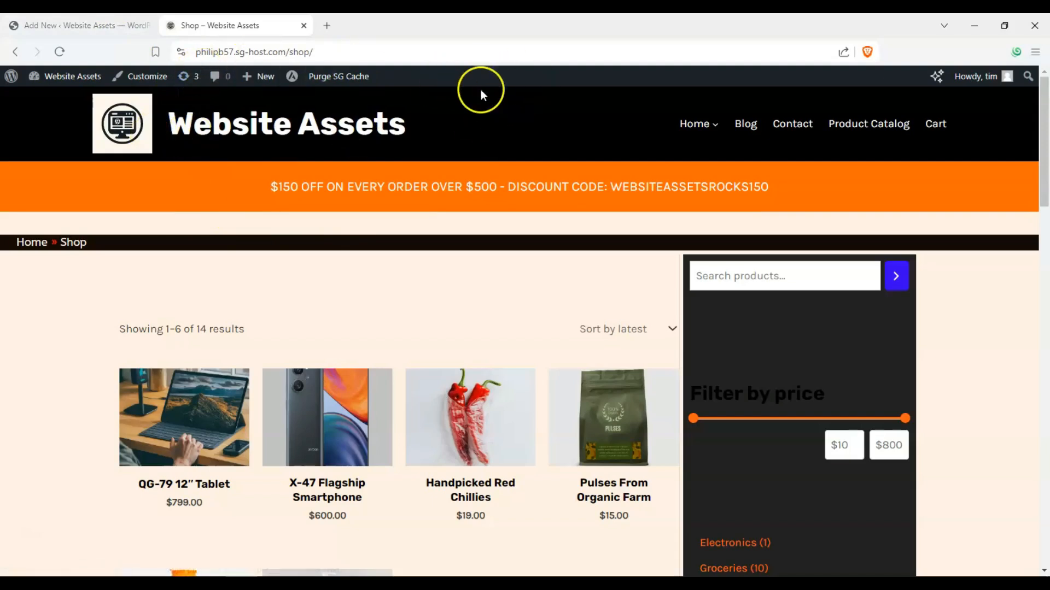
Return to the layout editor and look over the published header design.
click(106, 25)
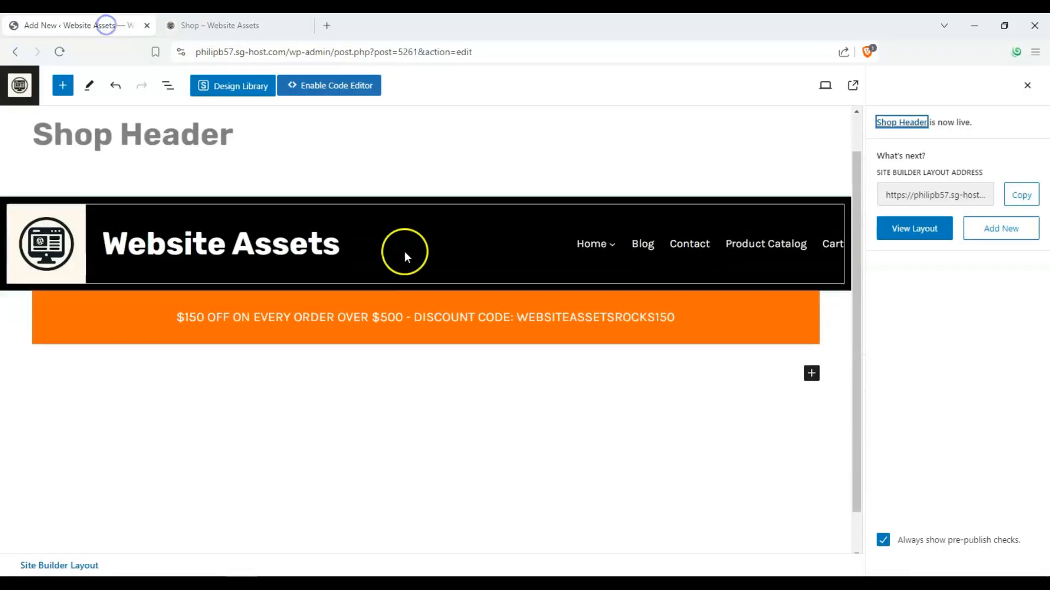
scroll(404, 252, down, 1)
click(365, 532)
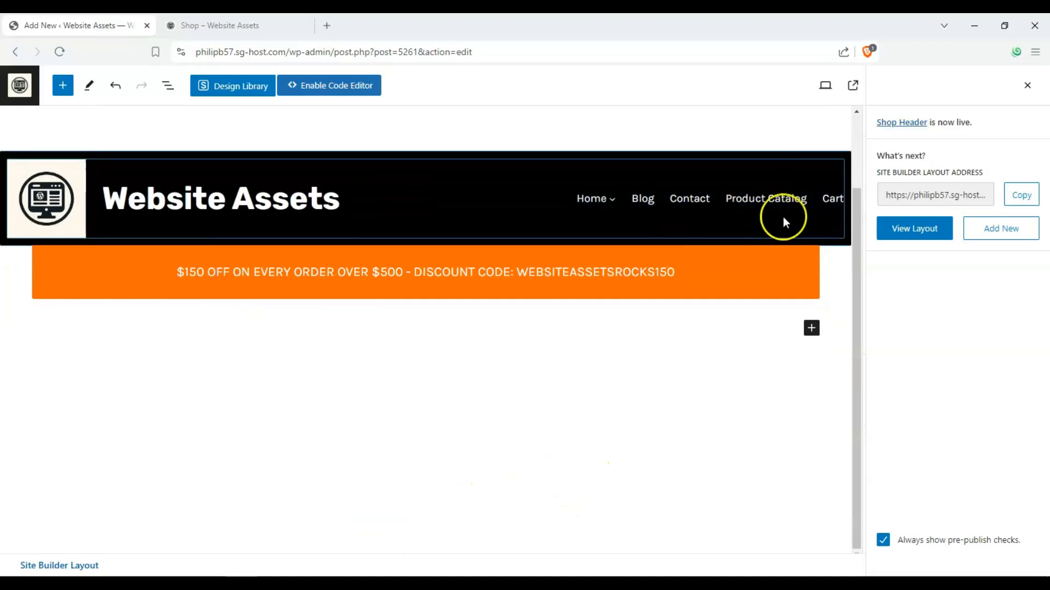
drag(859, 263, 884, 169)
scroll(370, 314, down, 2)
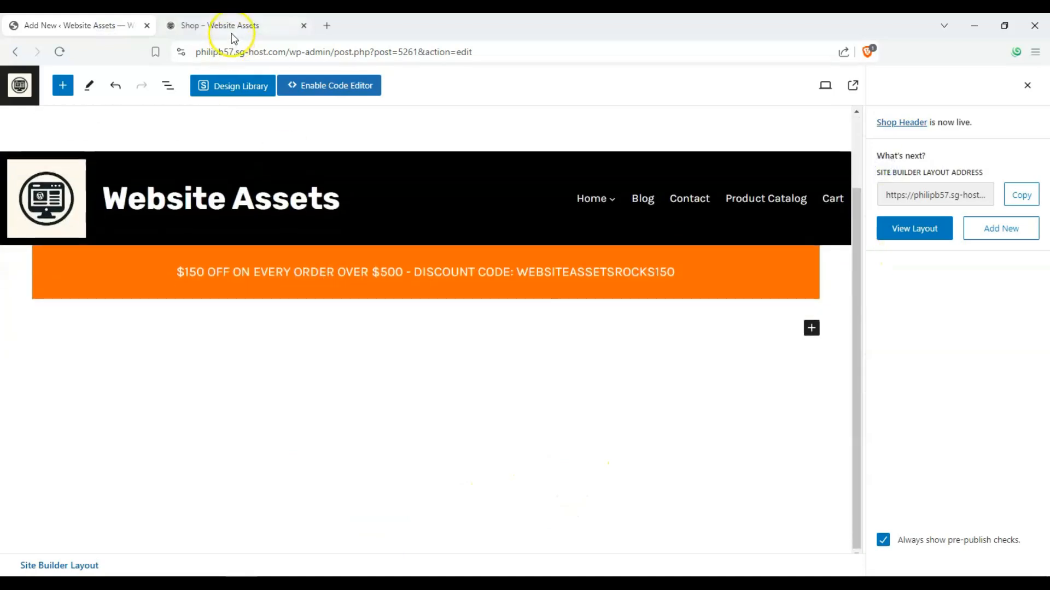
Check the header's sticky behaviour on the live shop page and highlight the discount code in its banner.
click(234, 27)
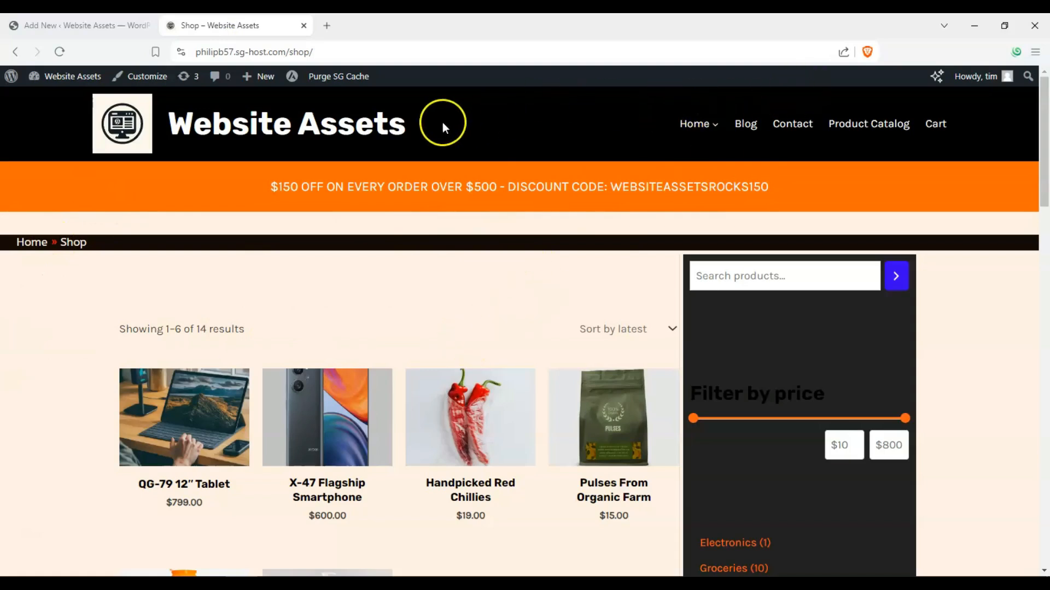
scroll(487, 277, down, 4)
scroll(406, 265, up, 2)
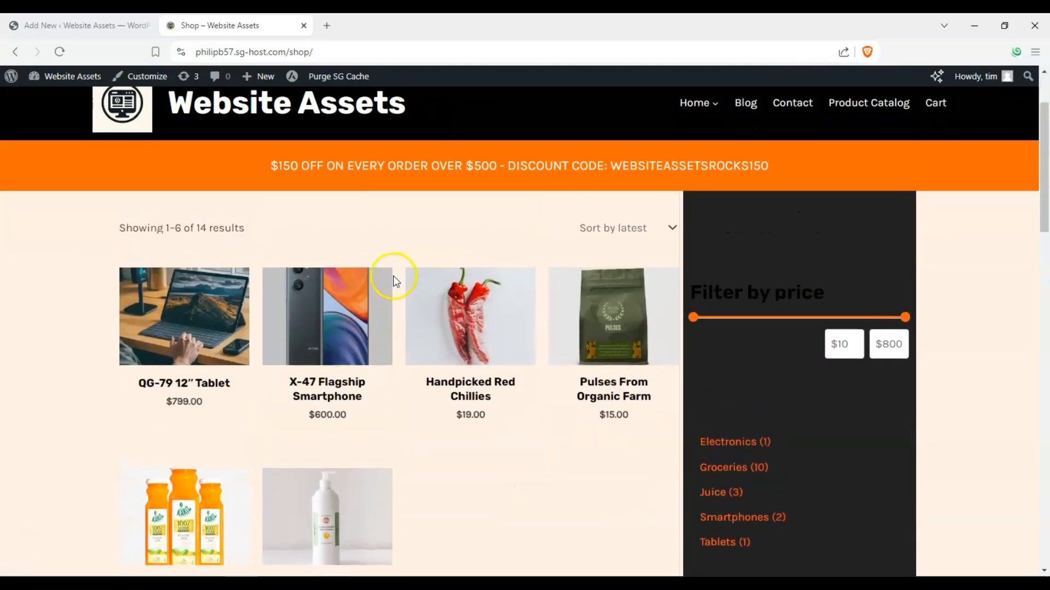
scroll(393, 275, up, 2)
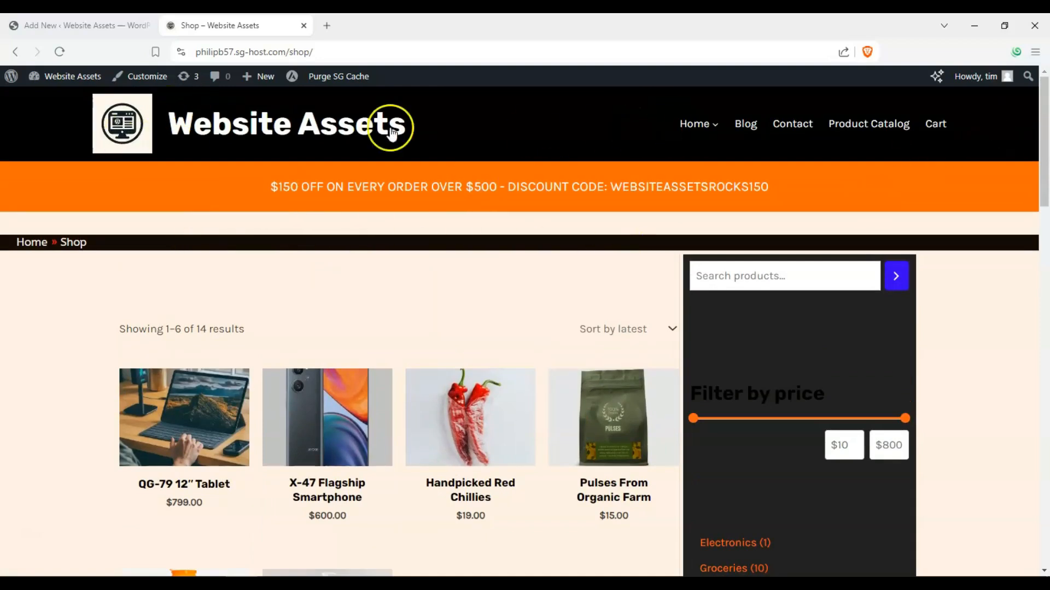
drag(783, 187, 611, 186)
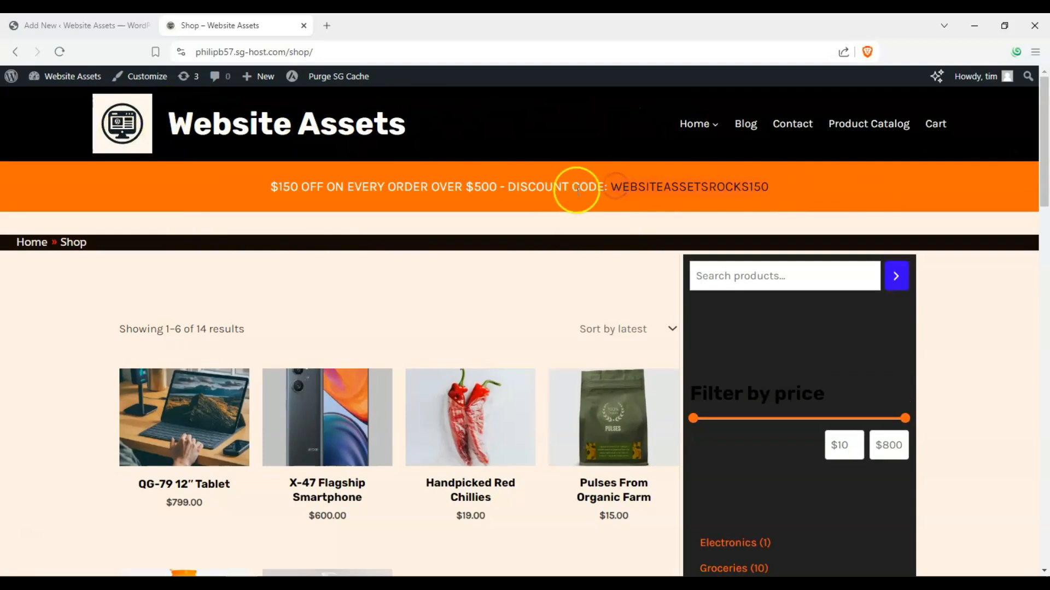
click(578, 190)
Check the Blog page's header and how it scrolls, and return to the Product Catalog page.
click(744, 130)
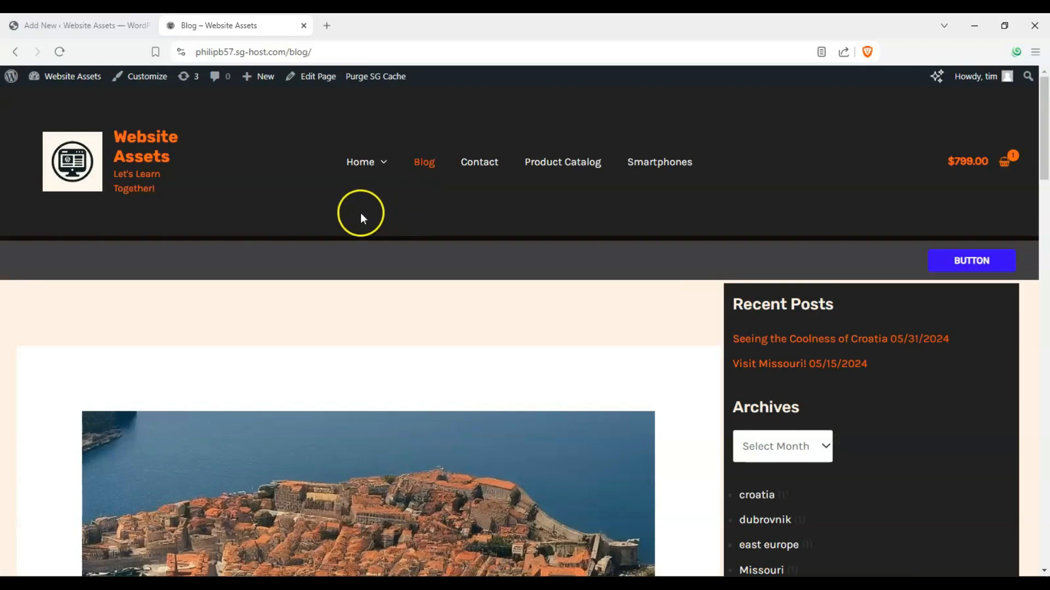
scroll(287, 264, down, 4)
scroll(461, 234, up, 4)
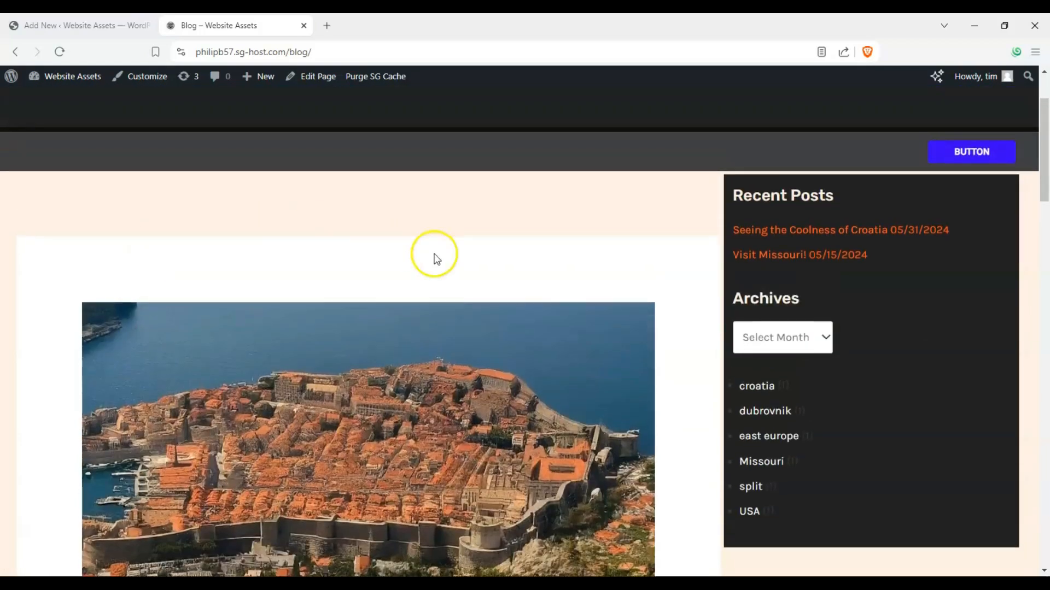
scroll(533, 262, down, 4)
scroll(629, 248, up, 4)
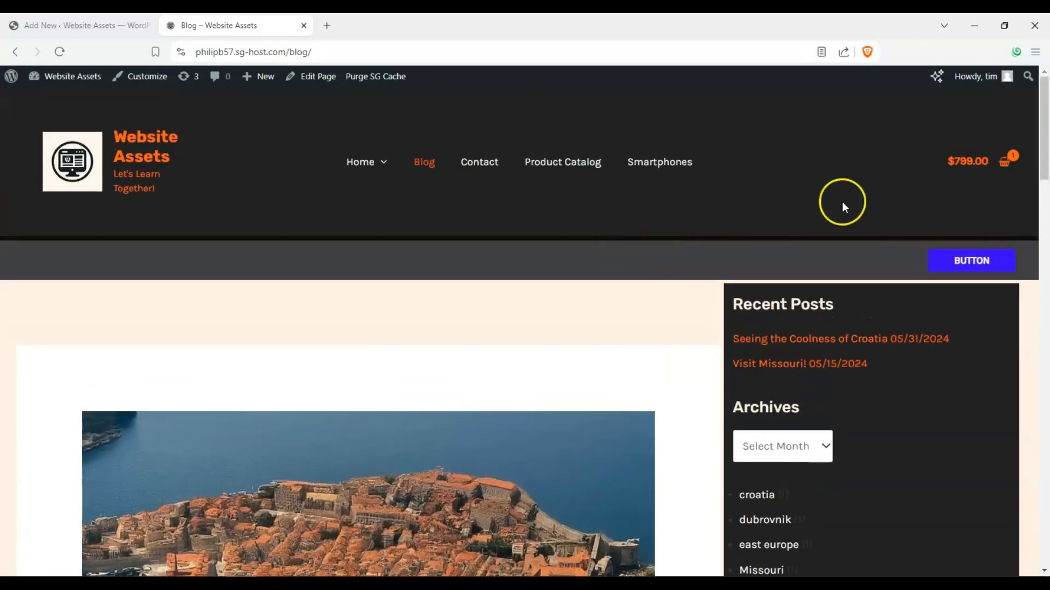
click(566, 167)
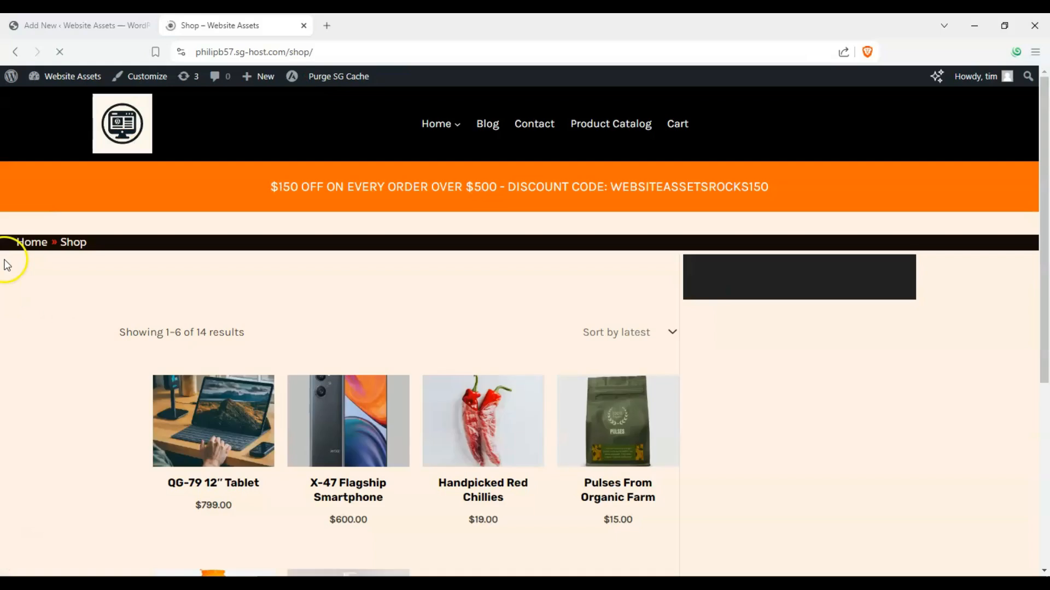